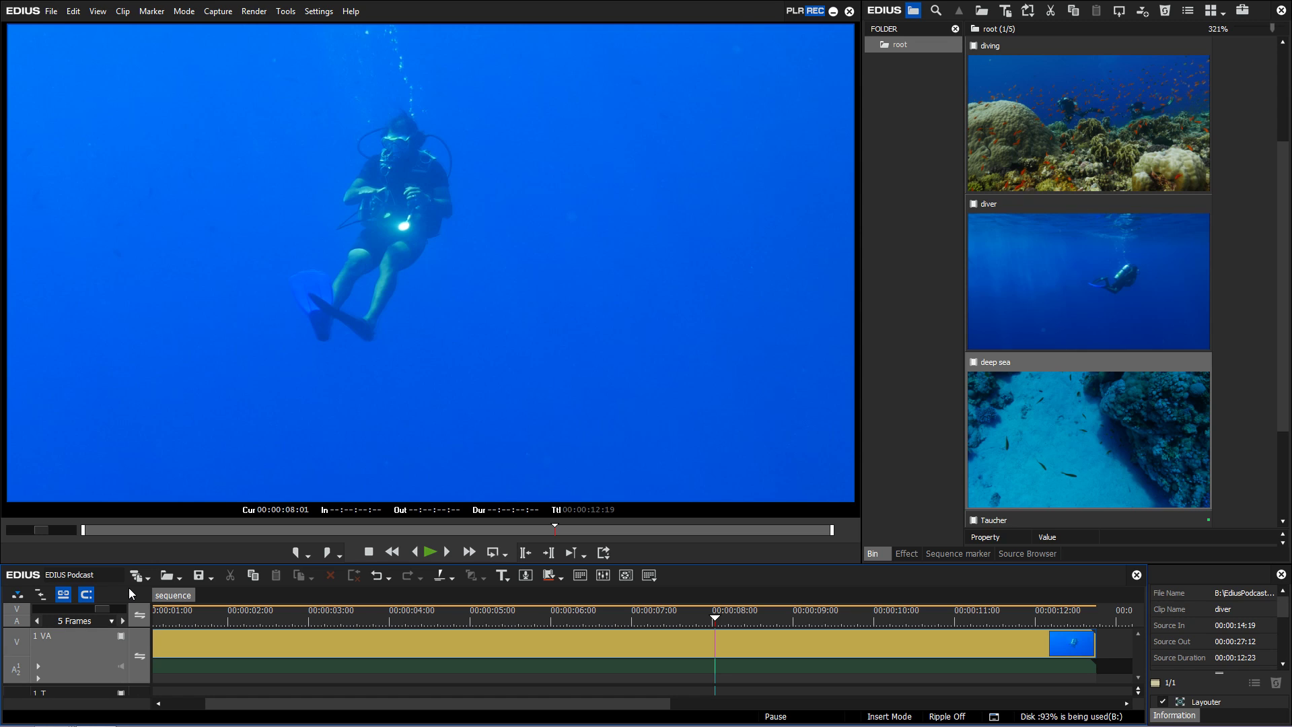
Check the video info in the clip properties of the diver clip on the 1 VA track
right_click(245, 656)
left_click(254, 648)
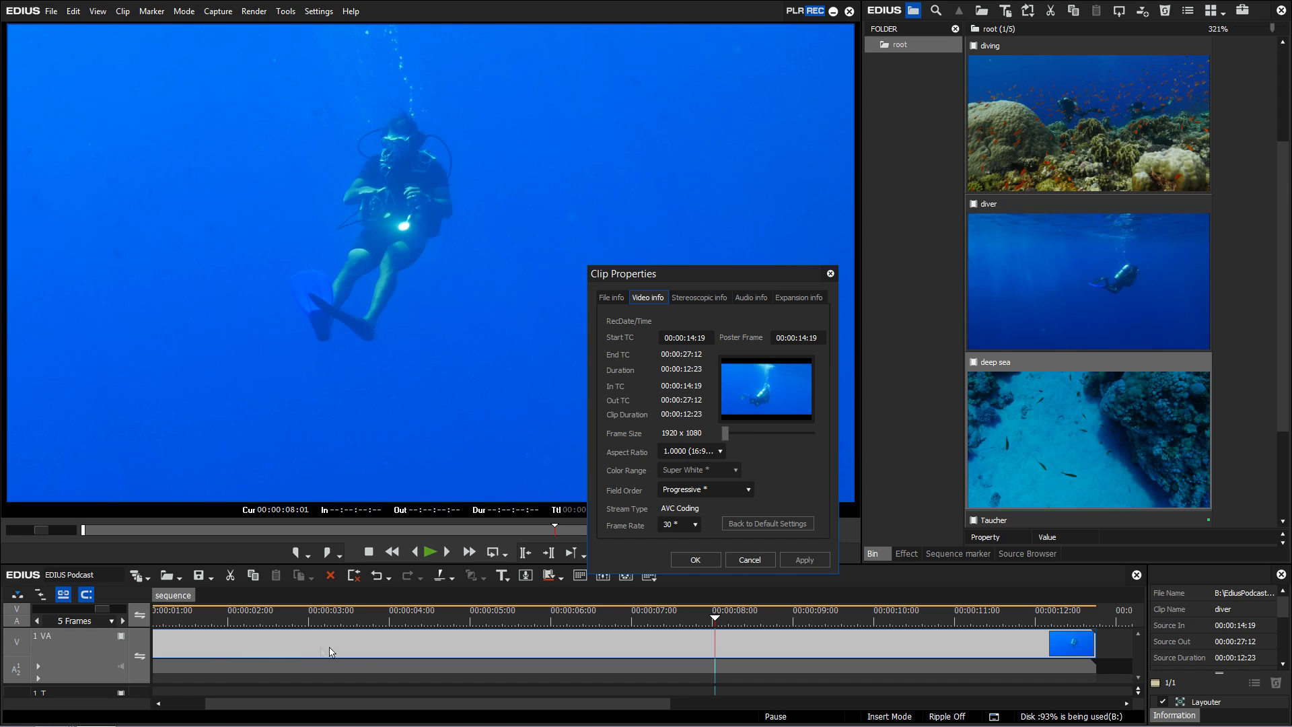
left_click(693, 560)
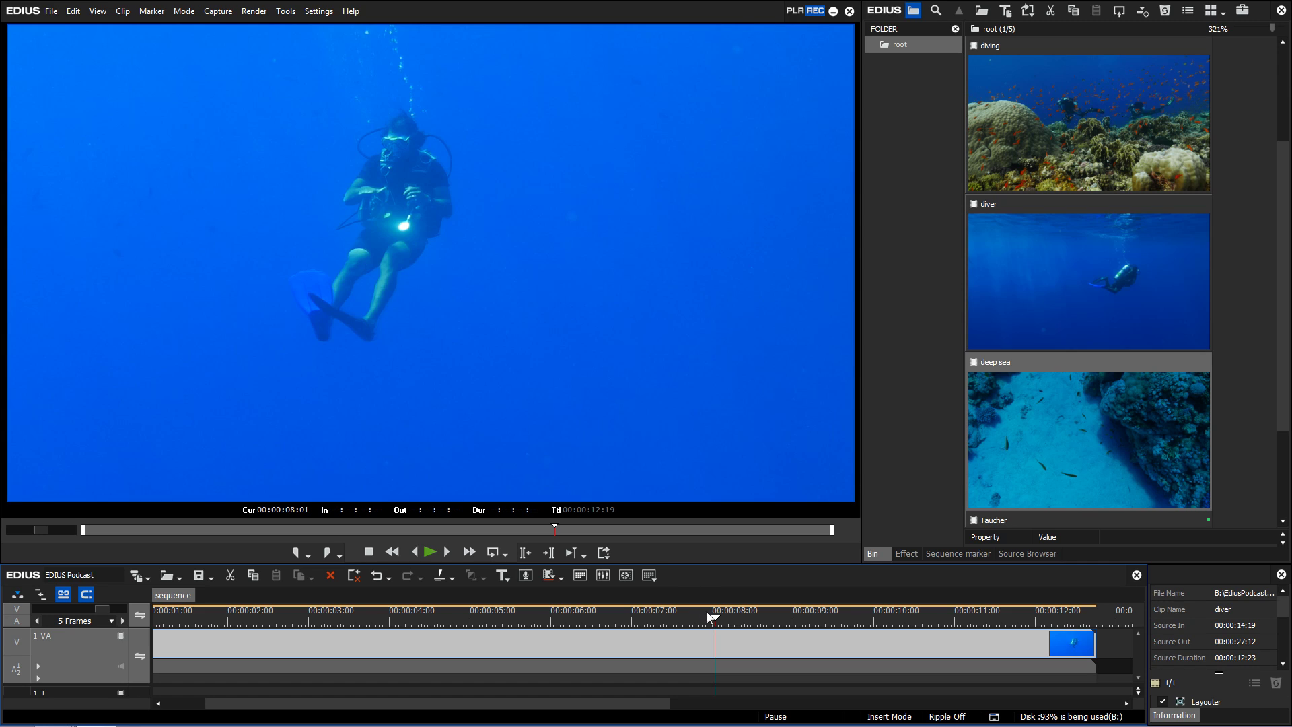
Step through the diver clip frame by frame from 00:00:08:00 to 00:00:09:03 and examine the diver's motion
left_click(712, 617)
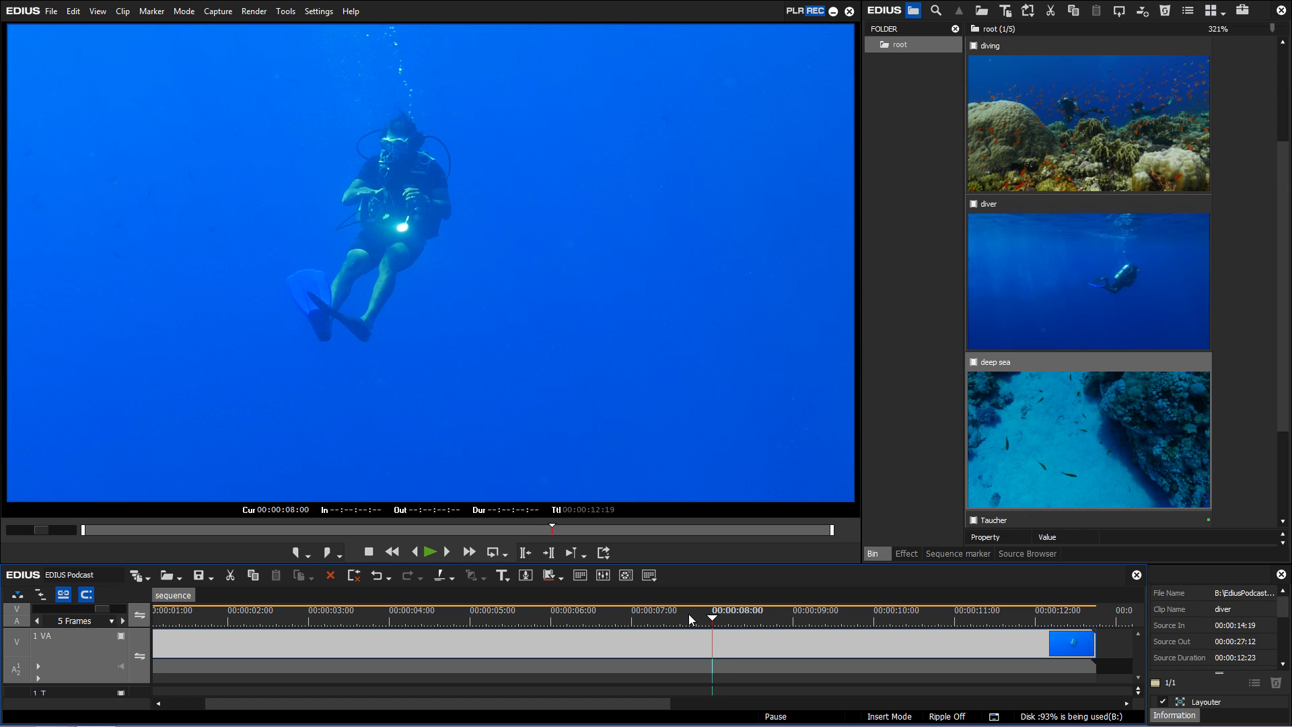
key("Right")
key("Right")
key("Right")
key("Right")
key("Right")
key("Right")
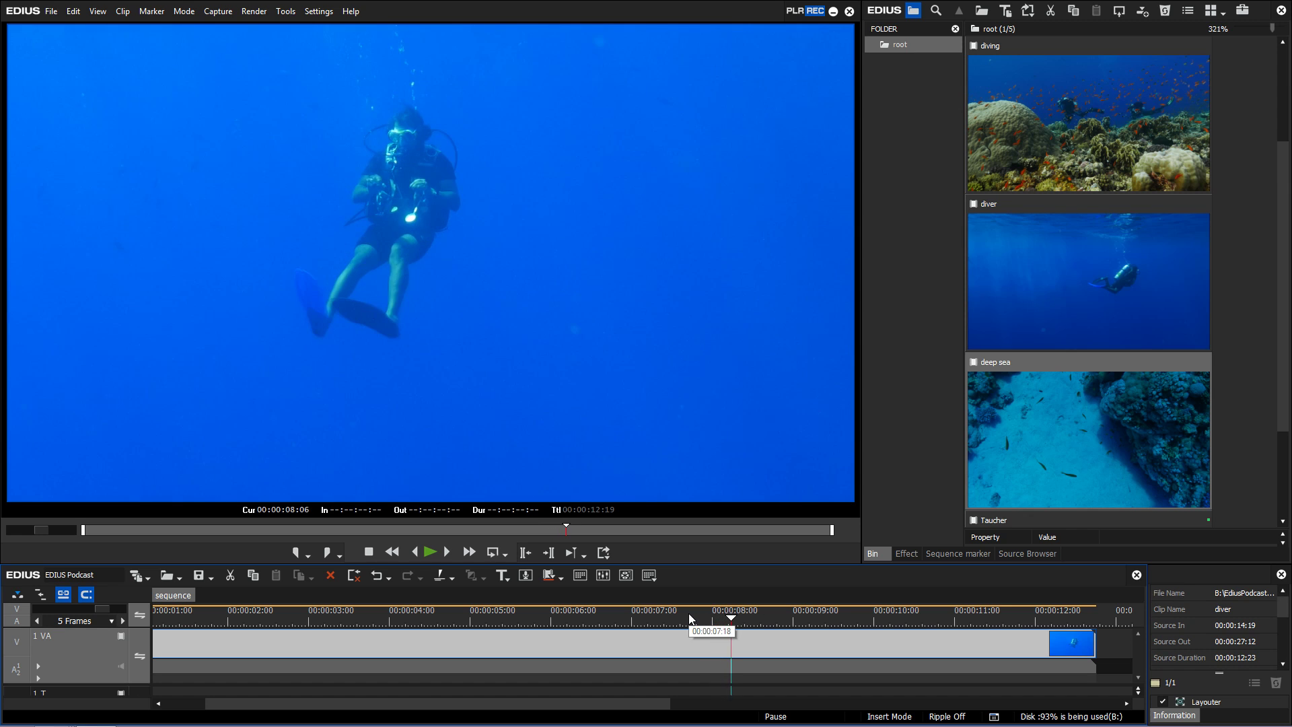
key("Right")
key("Right")
key("Right")
key("Right")
key("Right")
key("Right")
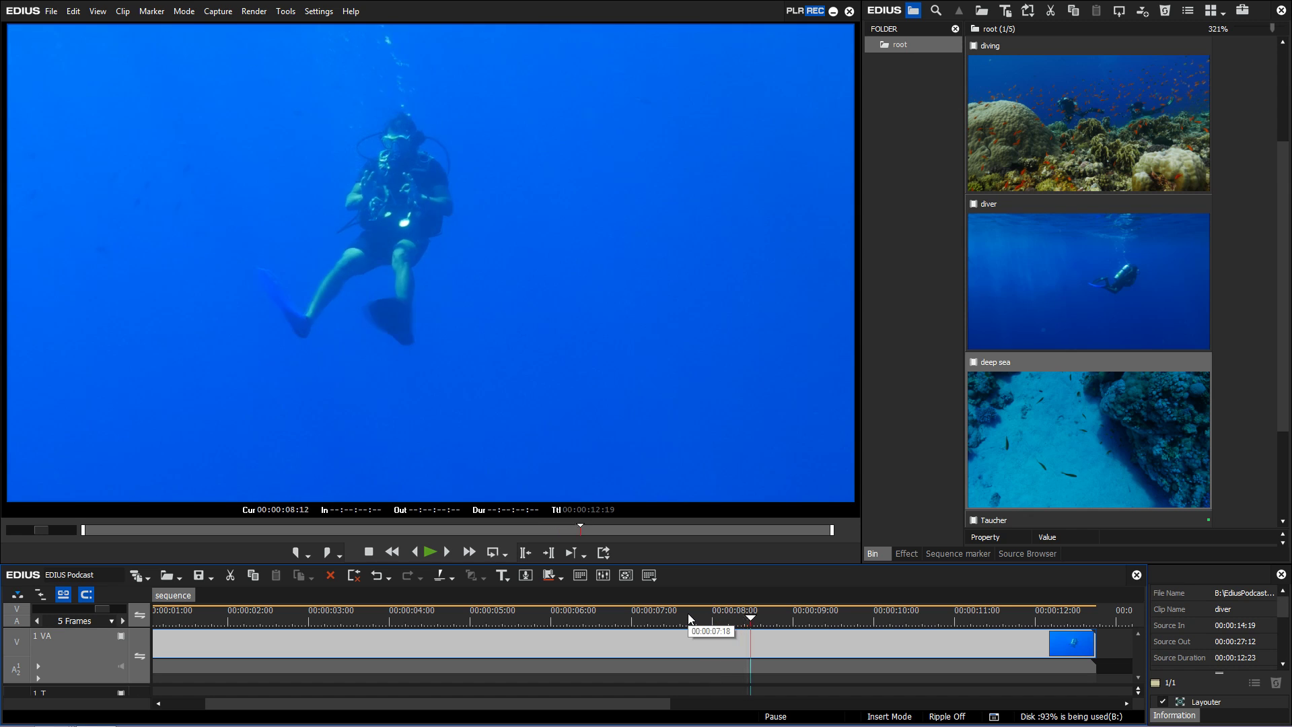
key("Right")
key("Right")
key("Right")
key("Right")
key("Right")
key("Right")
key("Right")
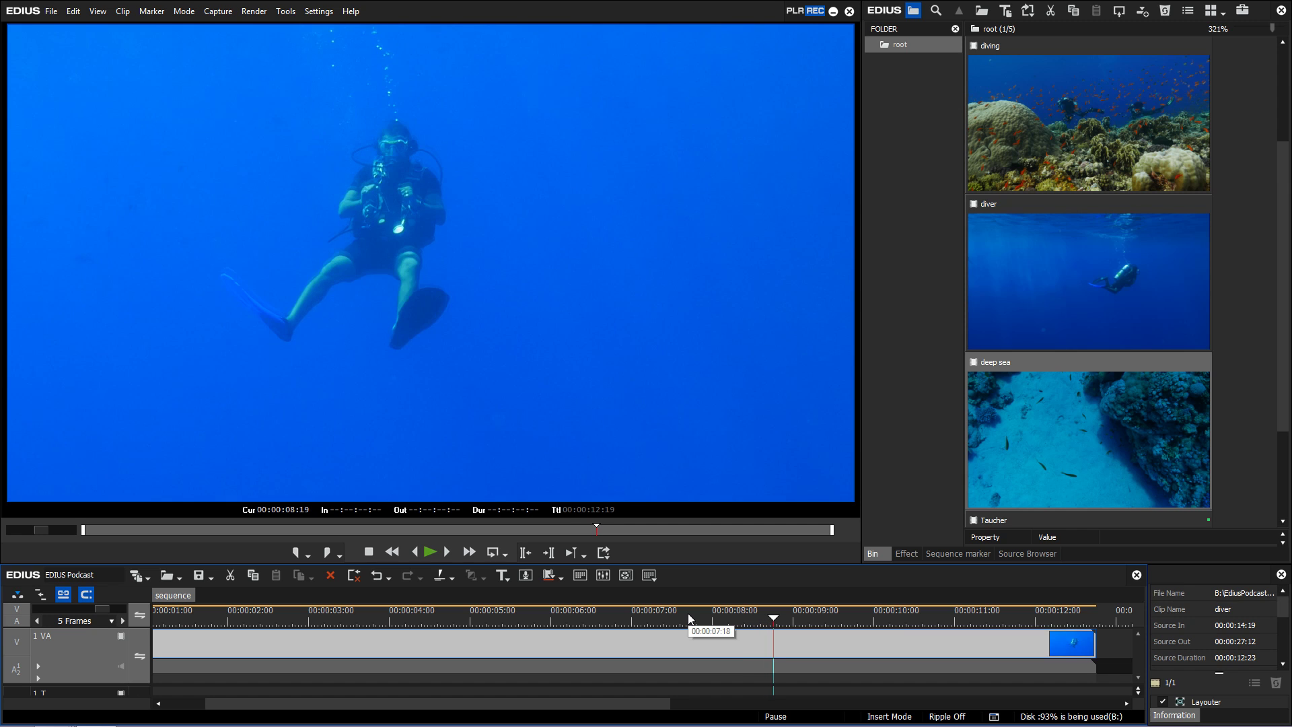
key("Right")
key("Right")
key("Right")
key("Right")
key("Right")
key("Right")
key("Right")
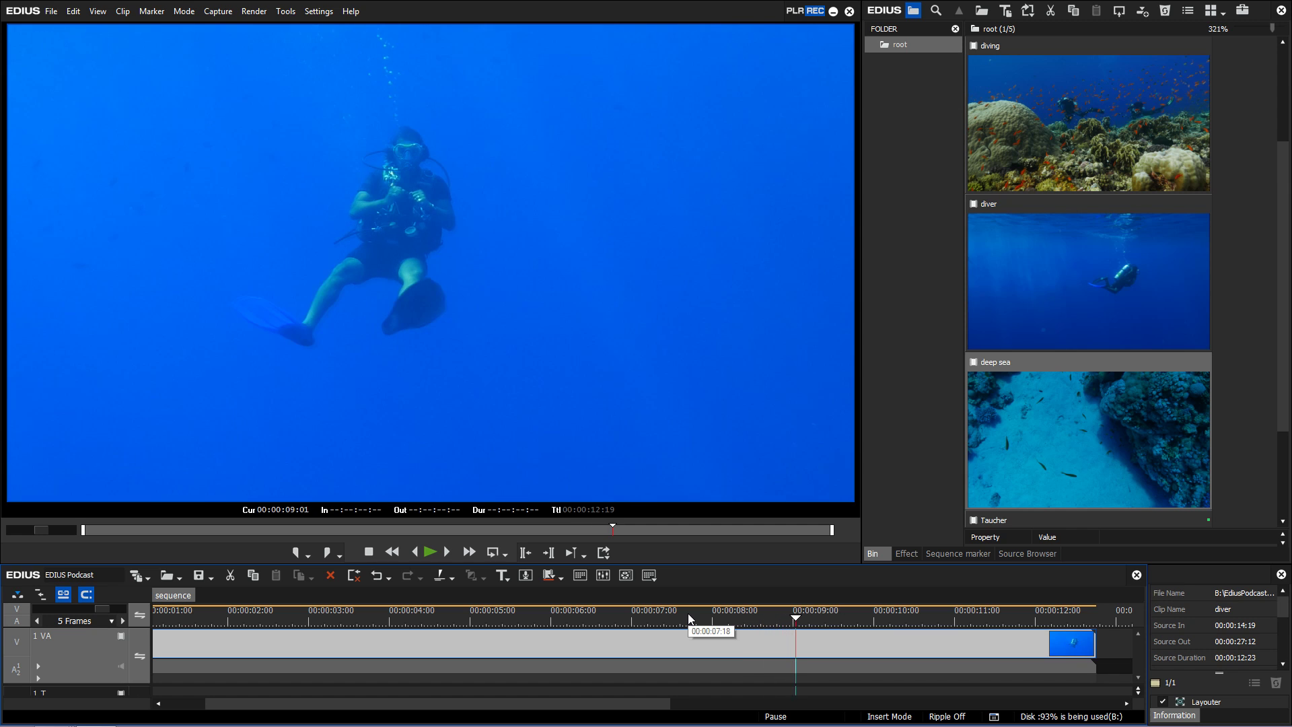
key("Right")
key("Right")
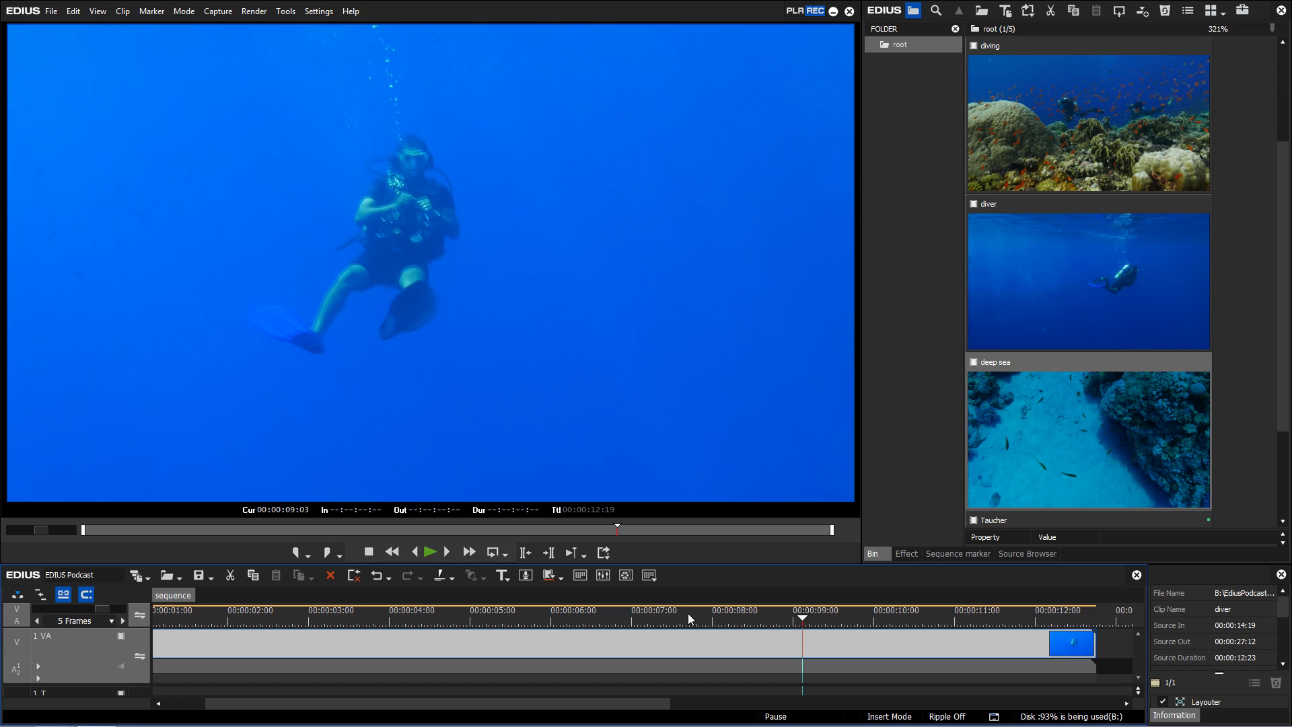
Set the diver clip's field option interpolation method to Optical flow, save it as default and apply it
right_click(659, 640)
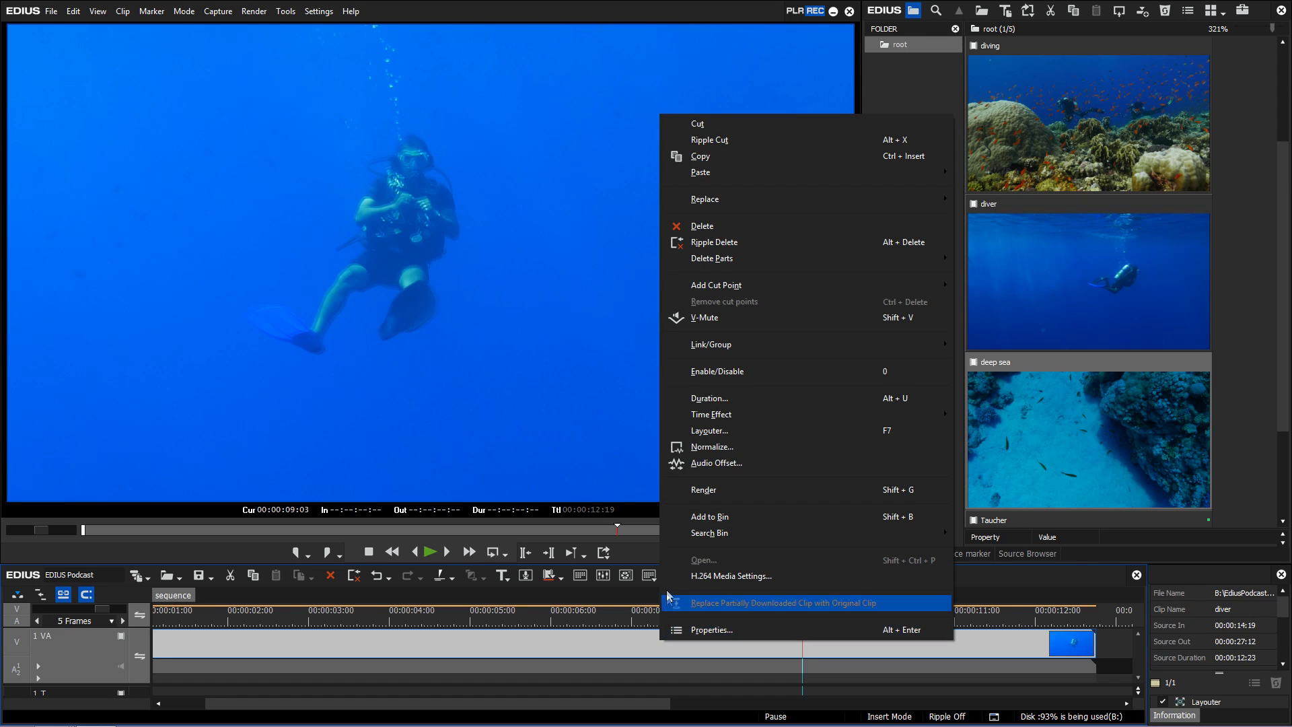
mouse_move(719, 421)
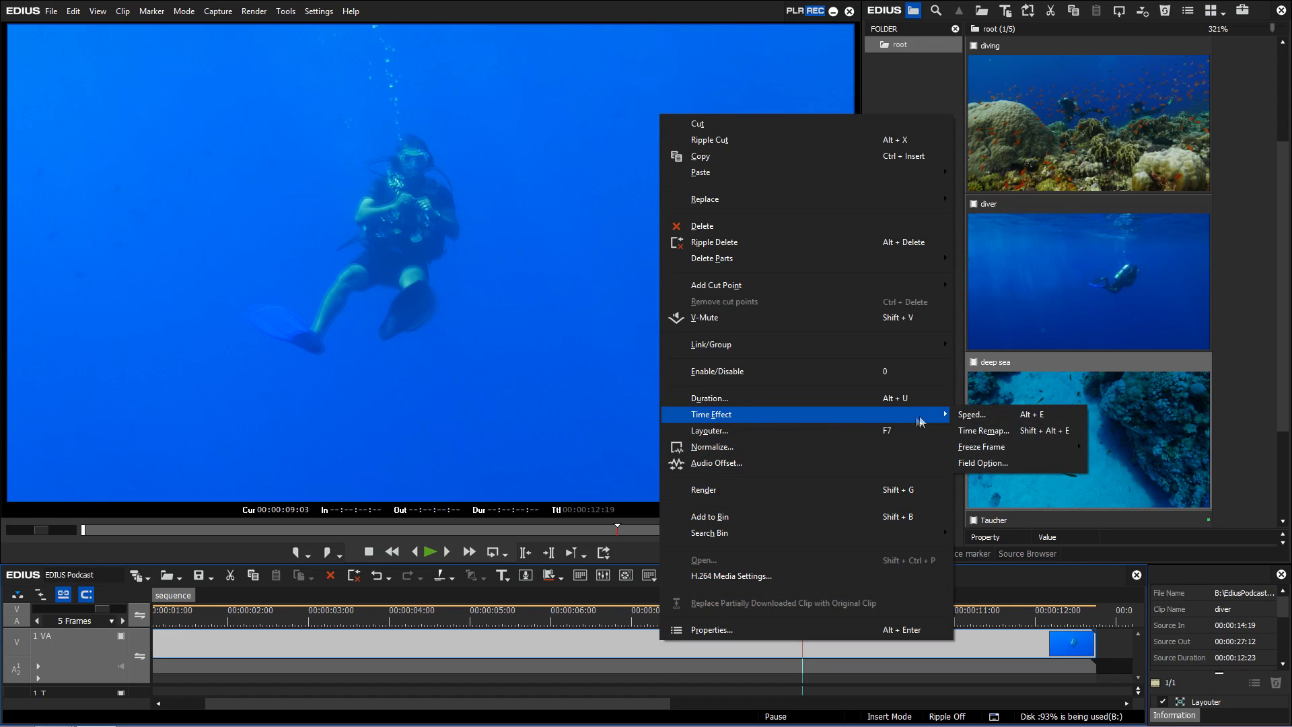
left_click(979, 463)
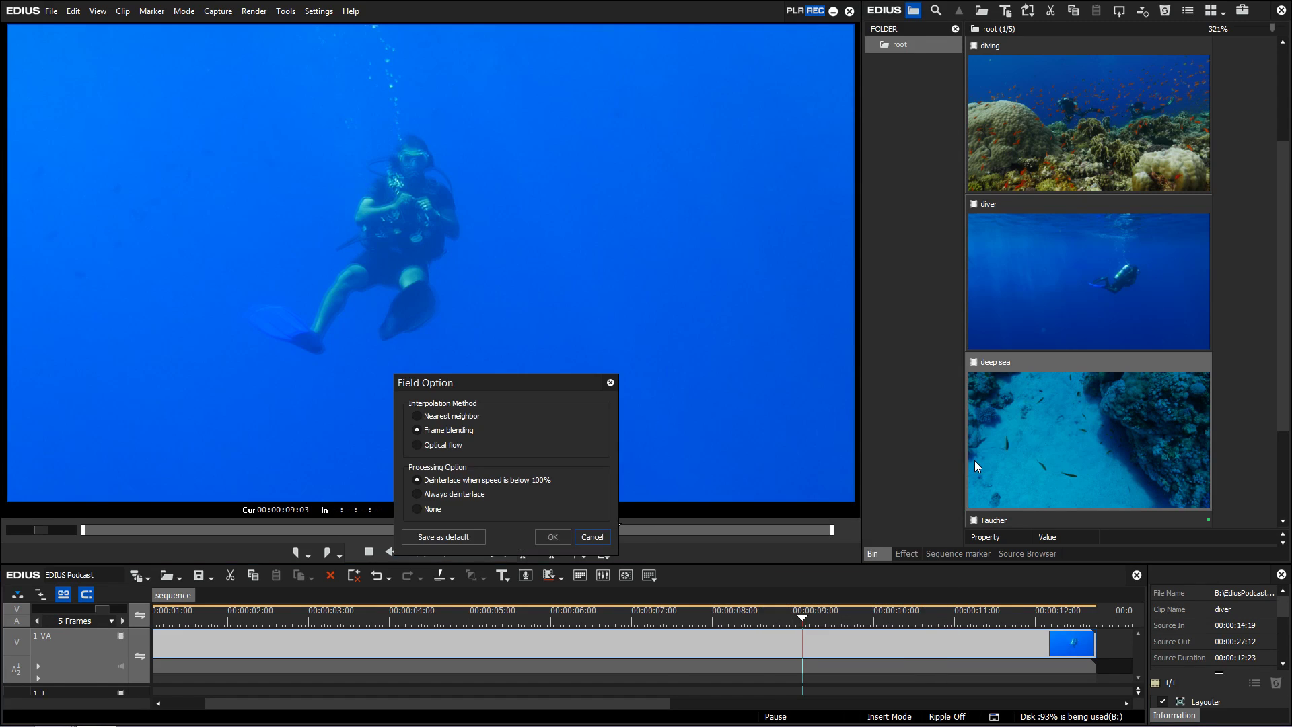
left_click(418, 447)
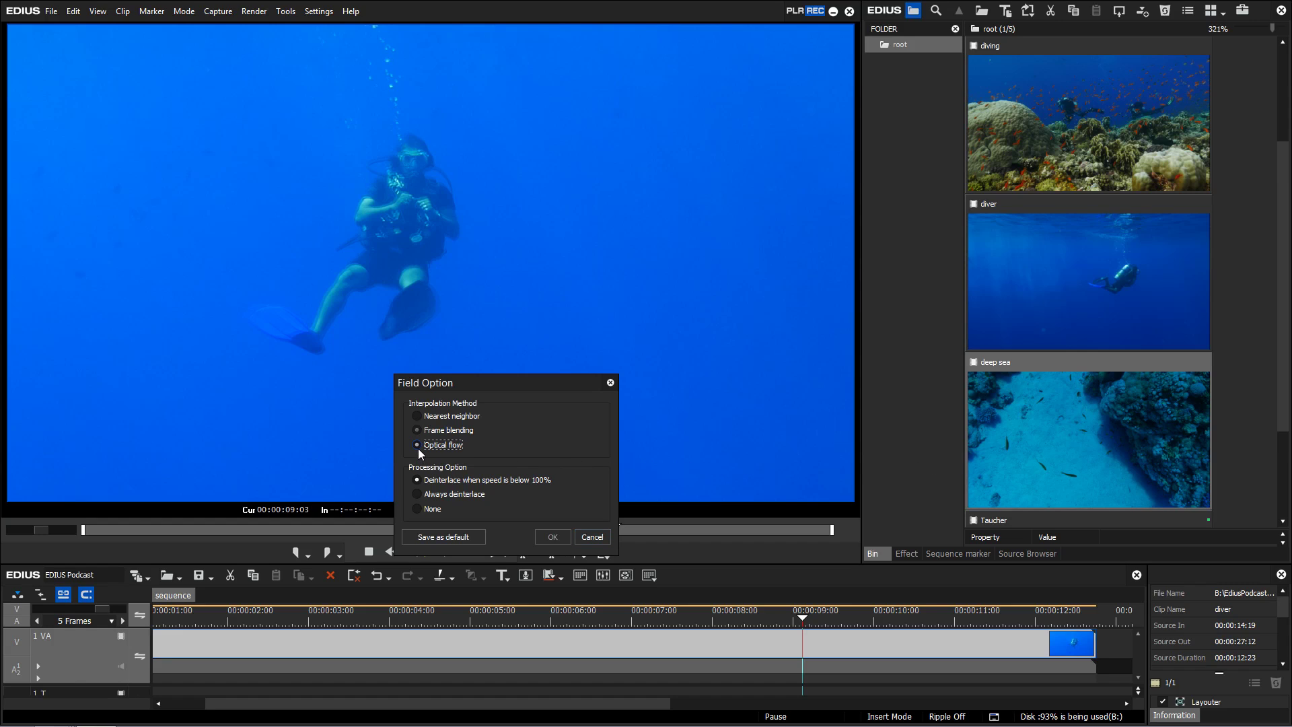
left_click(414, 536)
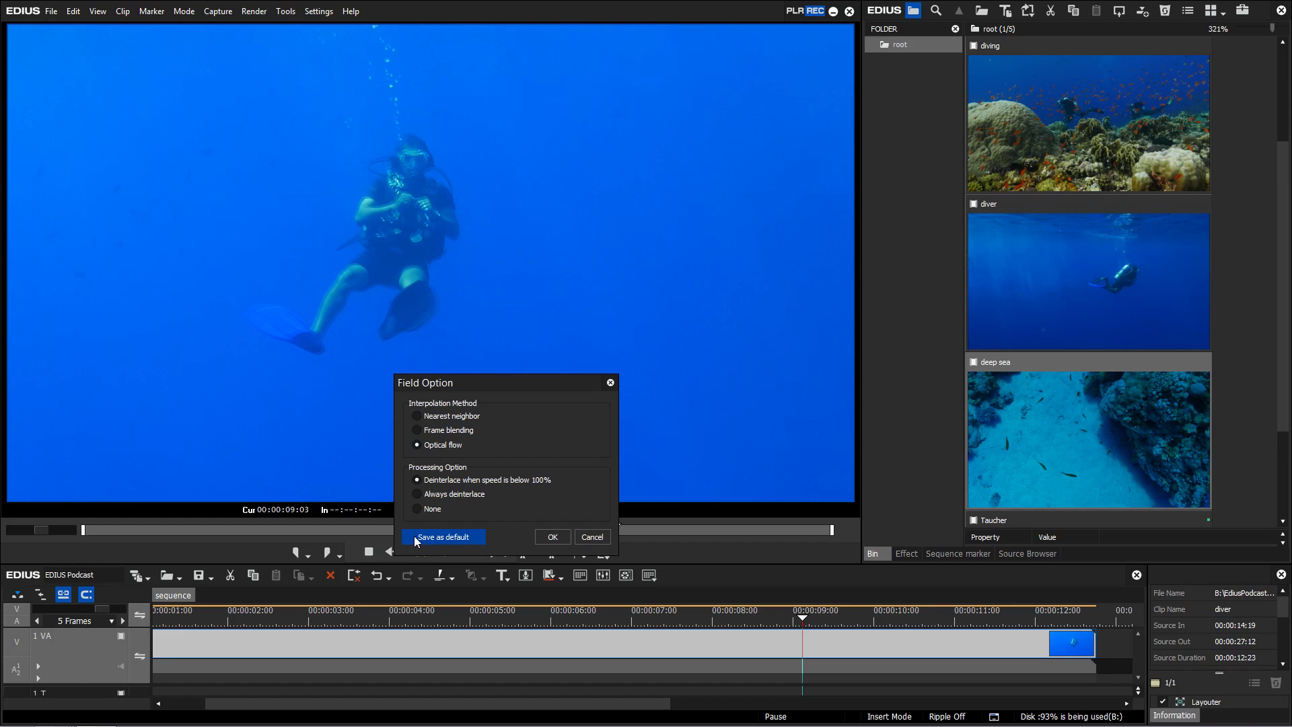
left_click(544, 538)
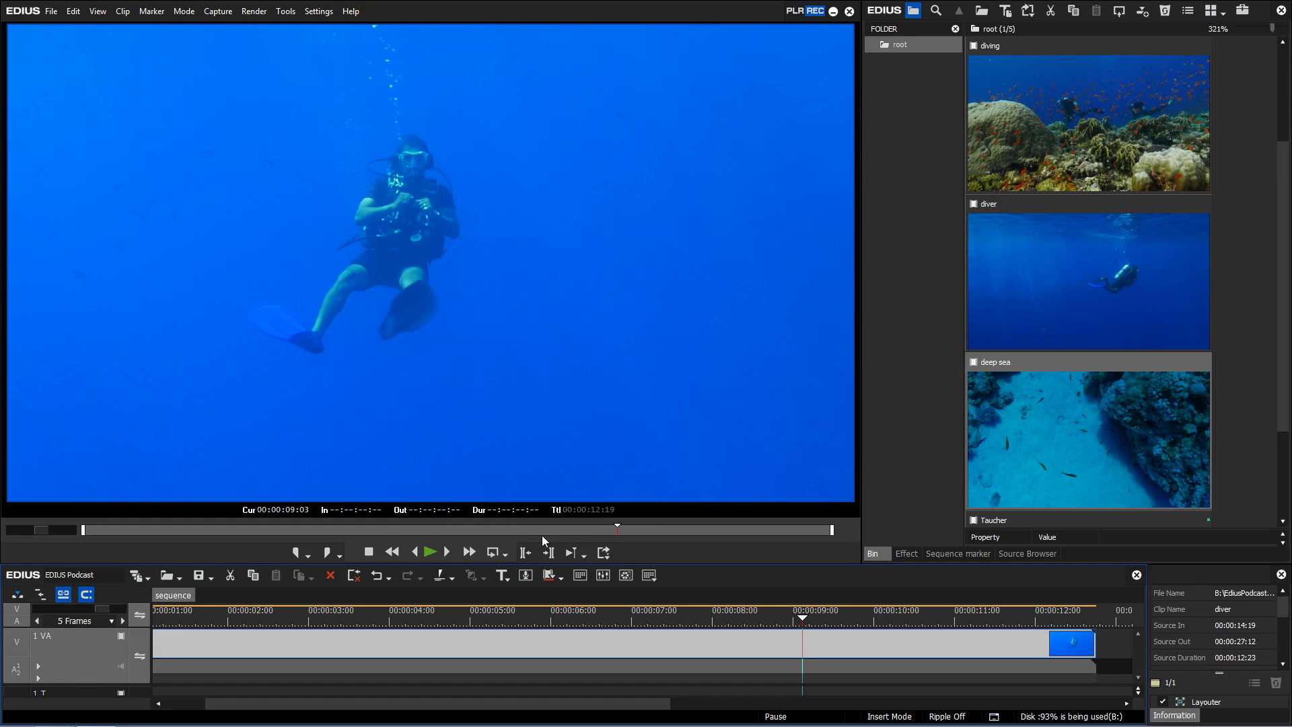
Play back the diver clip from about 00:00:08:00 to review the motion with Optical flow interpolation
left_click(709, 614)
key("space")
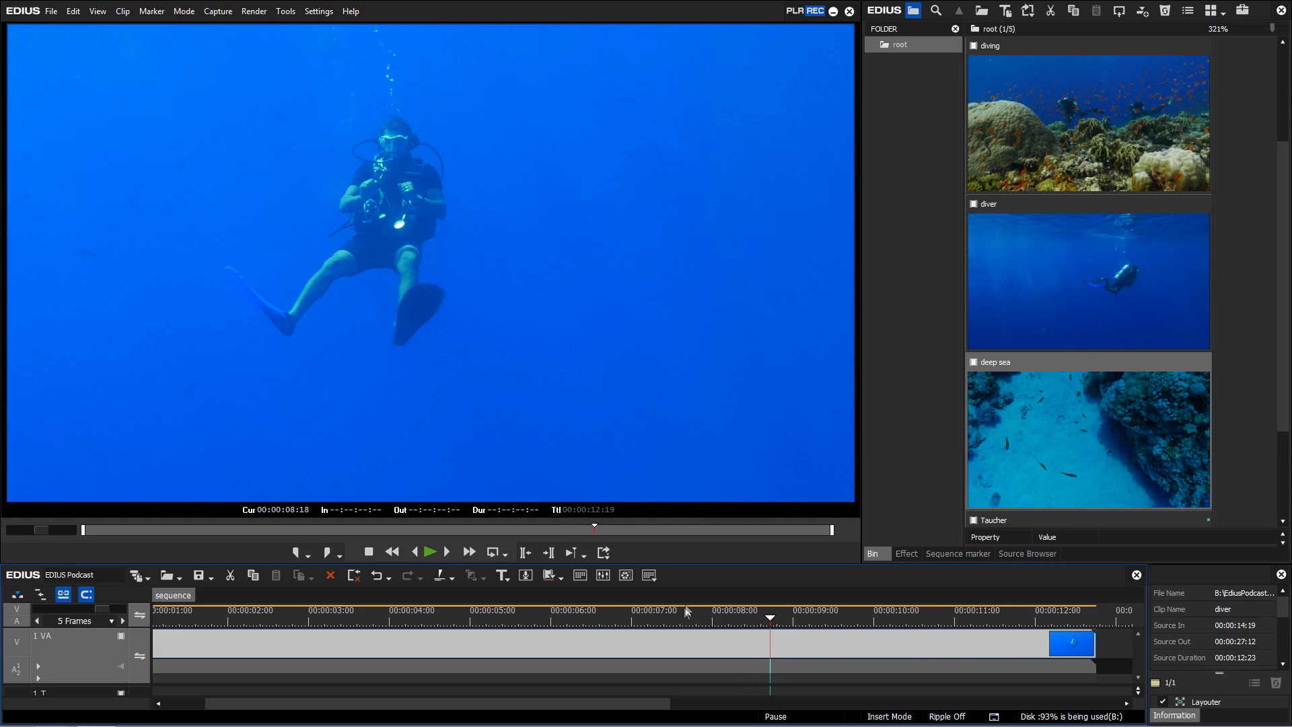
key("space")
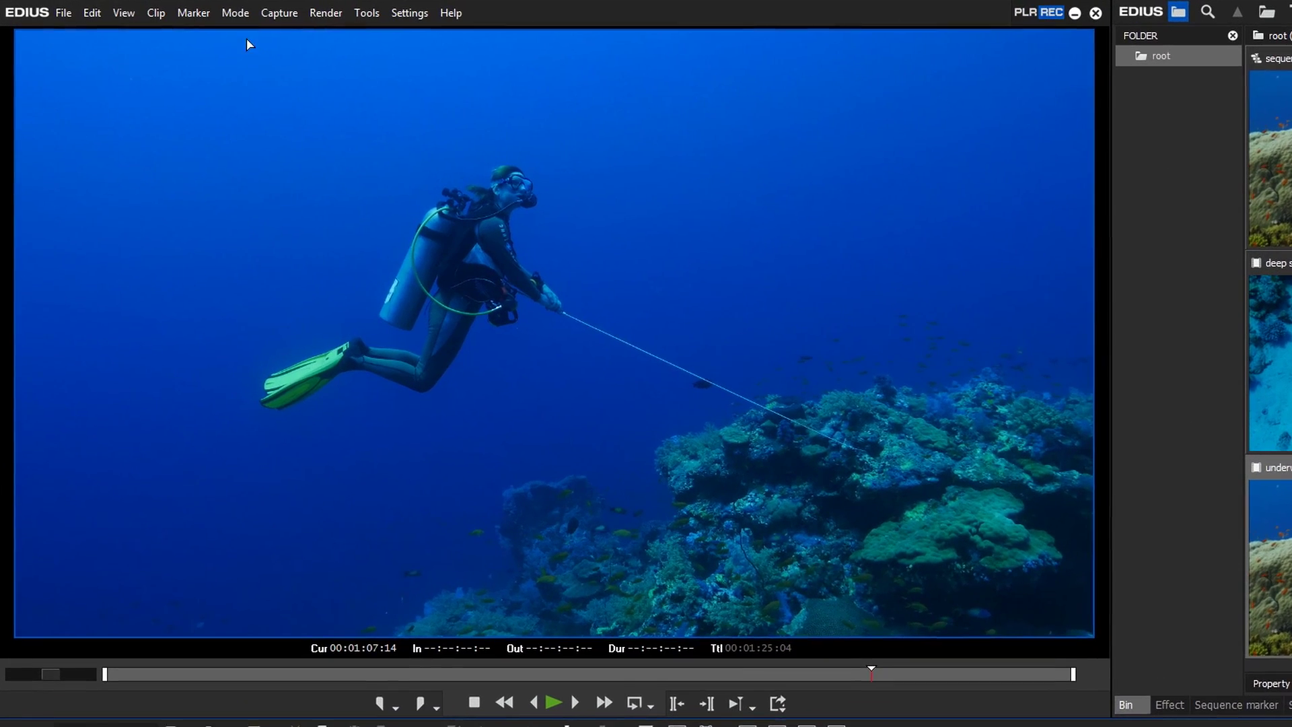
Switch to Proxy Mode and show the application's Proxy settings in System Settings
left_click(237, 13)
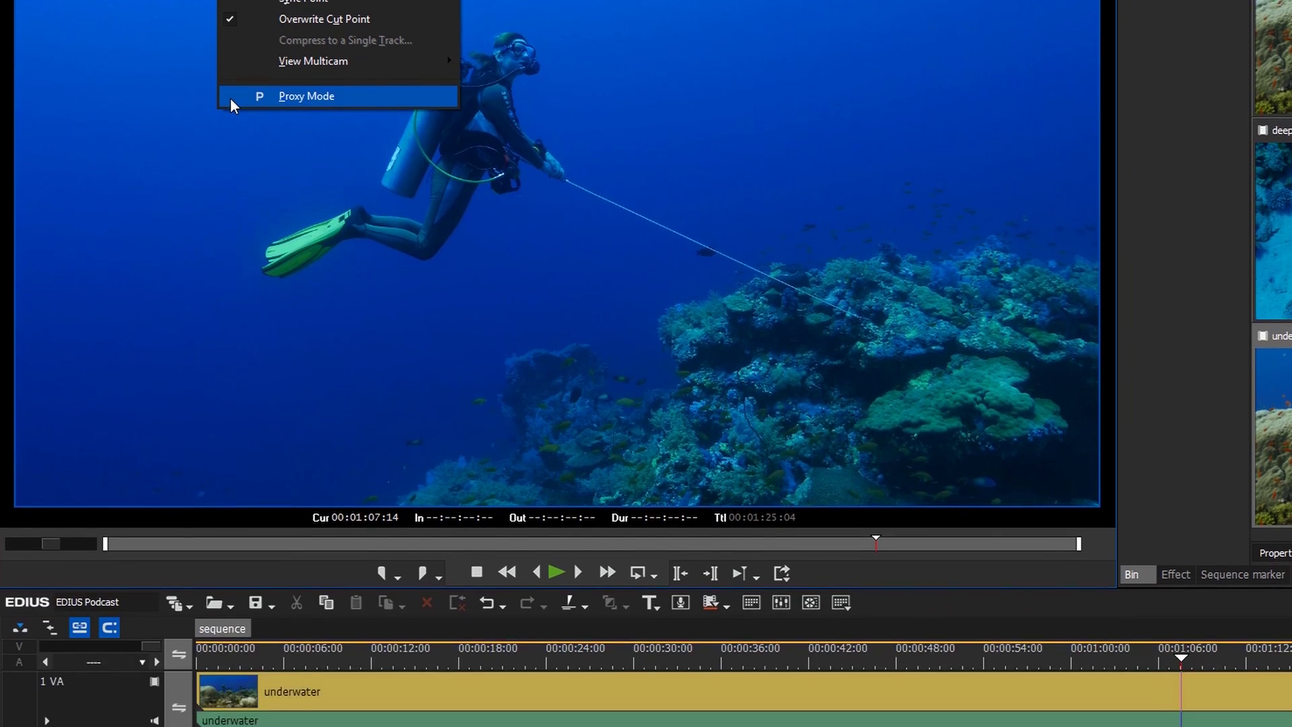
left_click(231, 230)
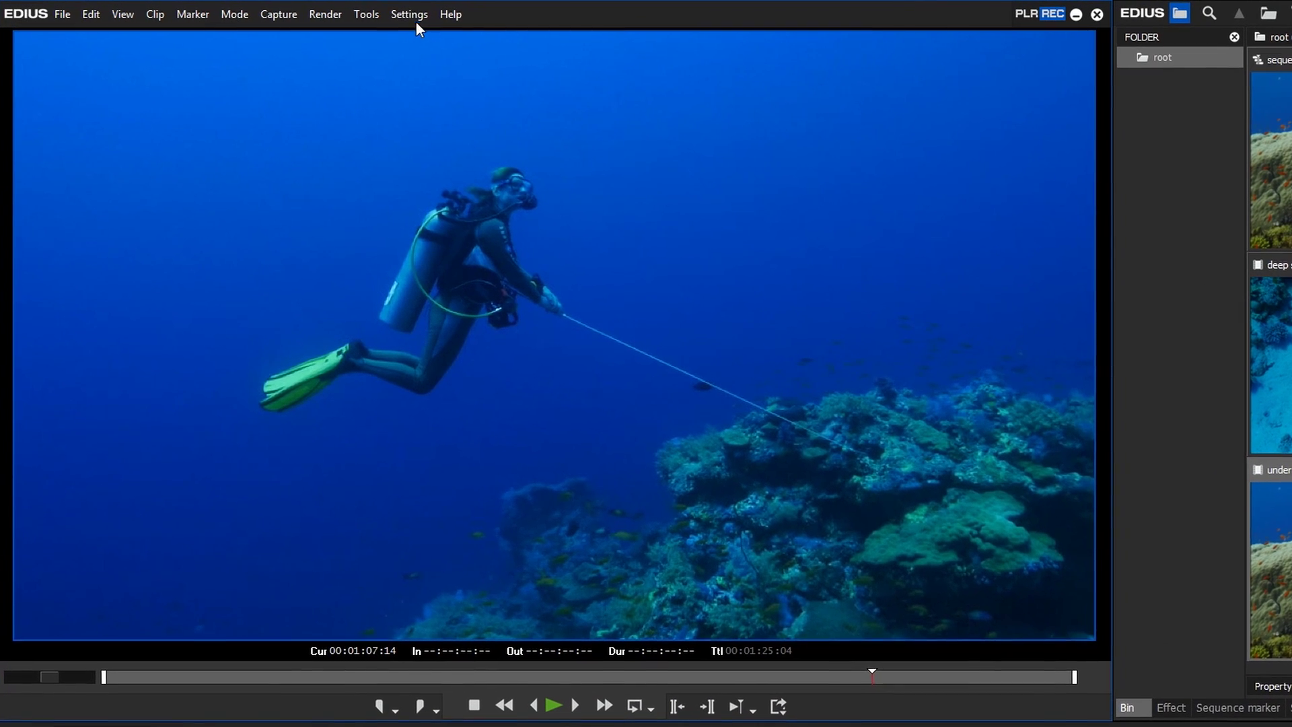
left_click(326, 14)
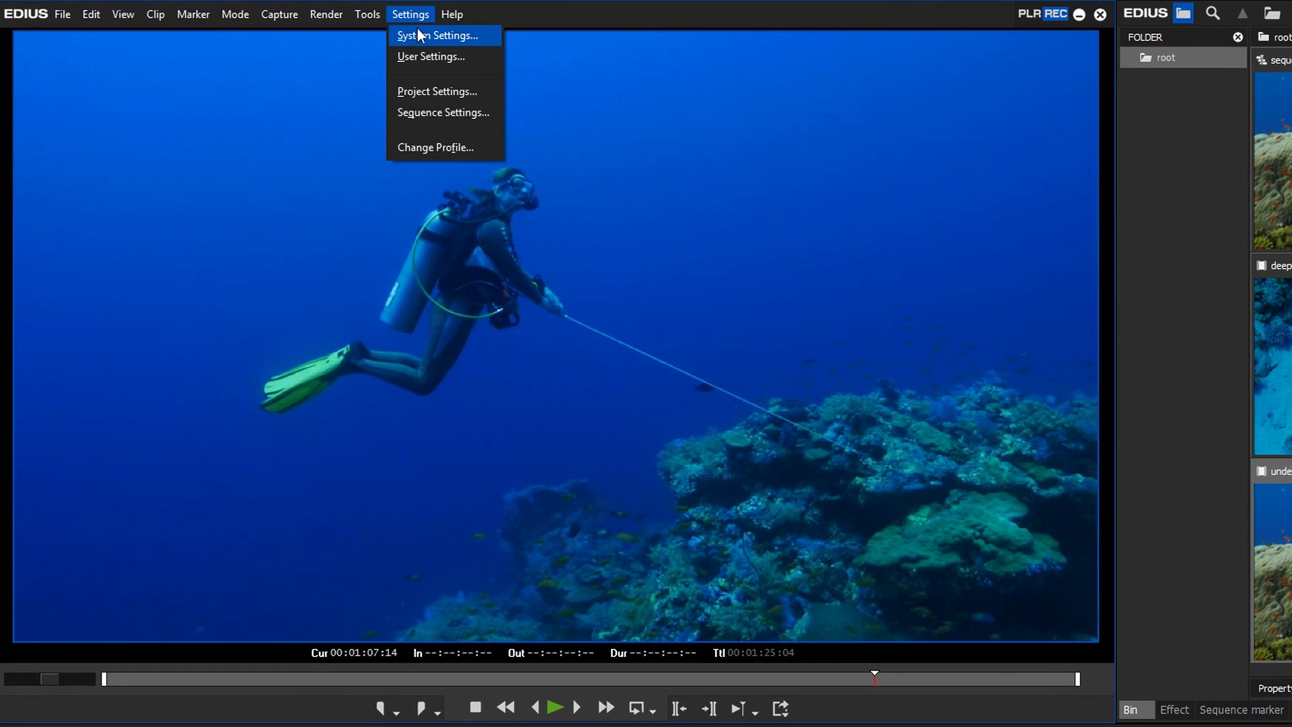
left_click(416, 37)
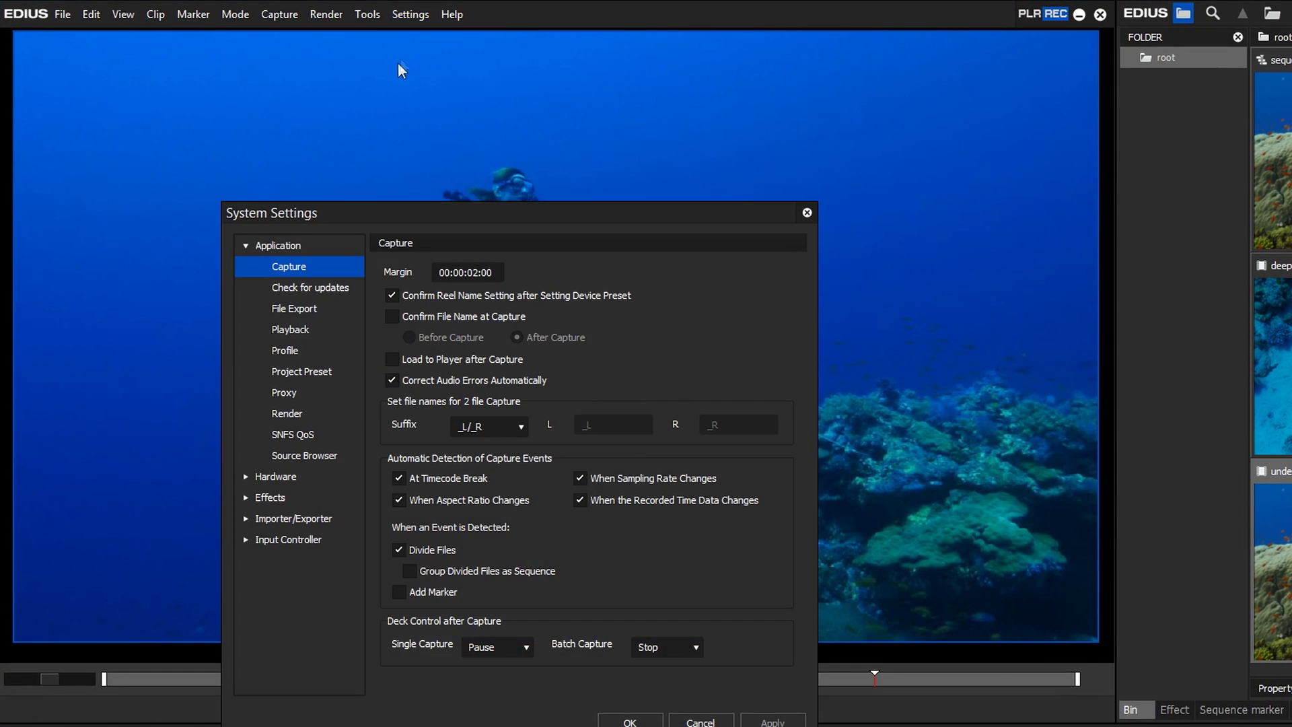
left_click(285, 397)
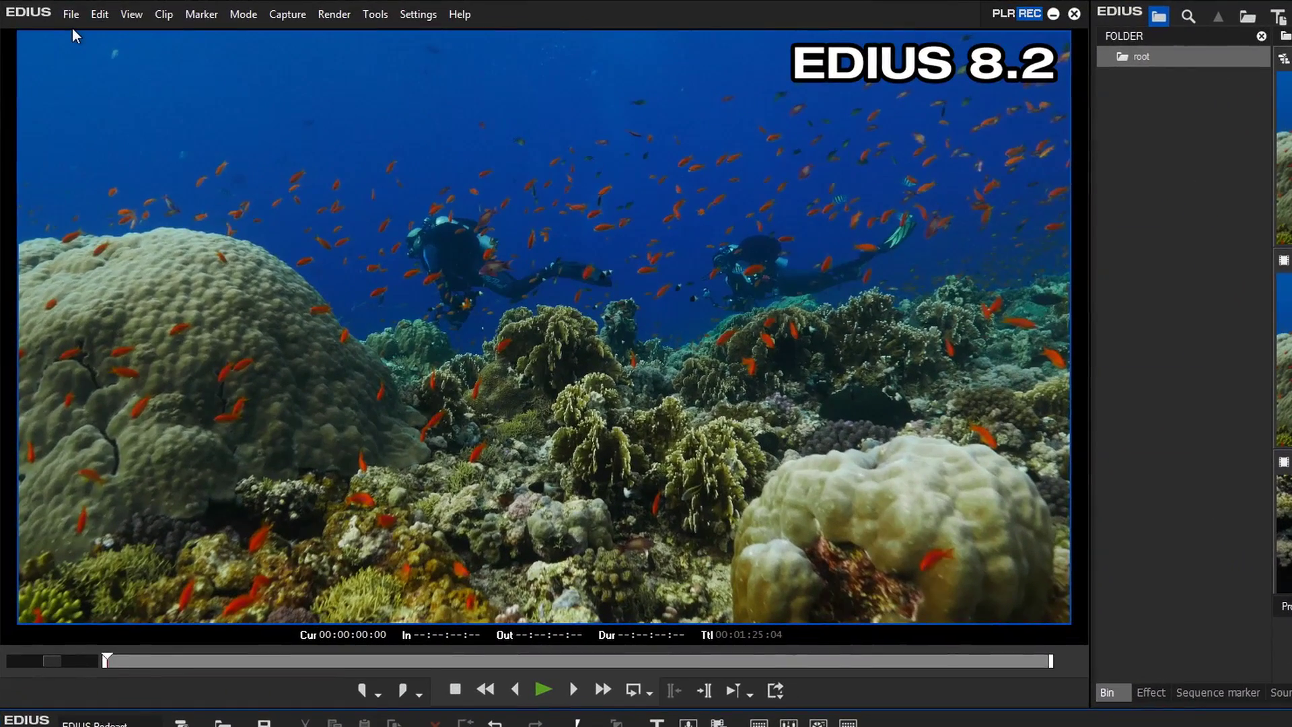
Start a Burn to disc export of the sequence
left_click(65, 16)
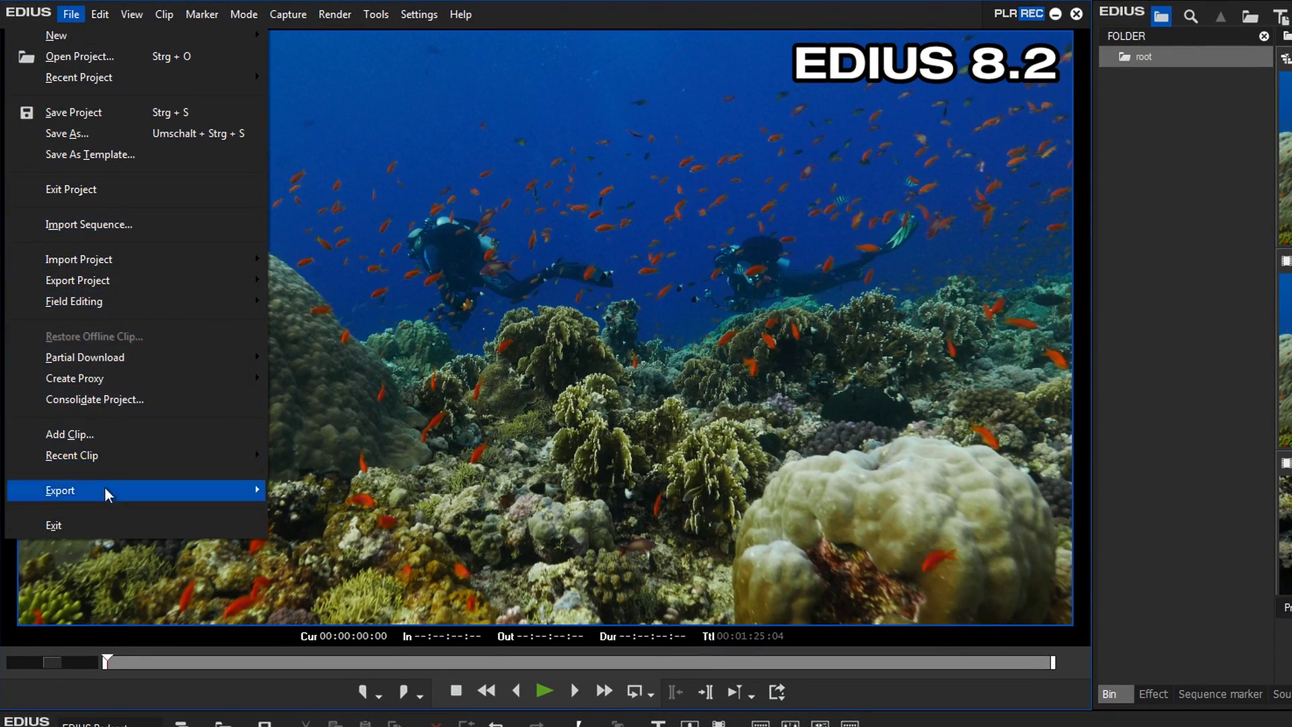
mouse_move(106, 494)
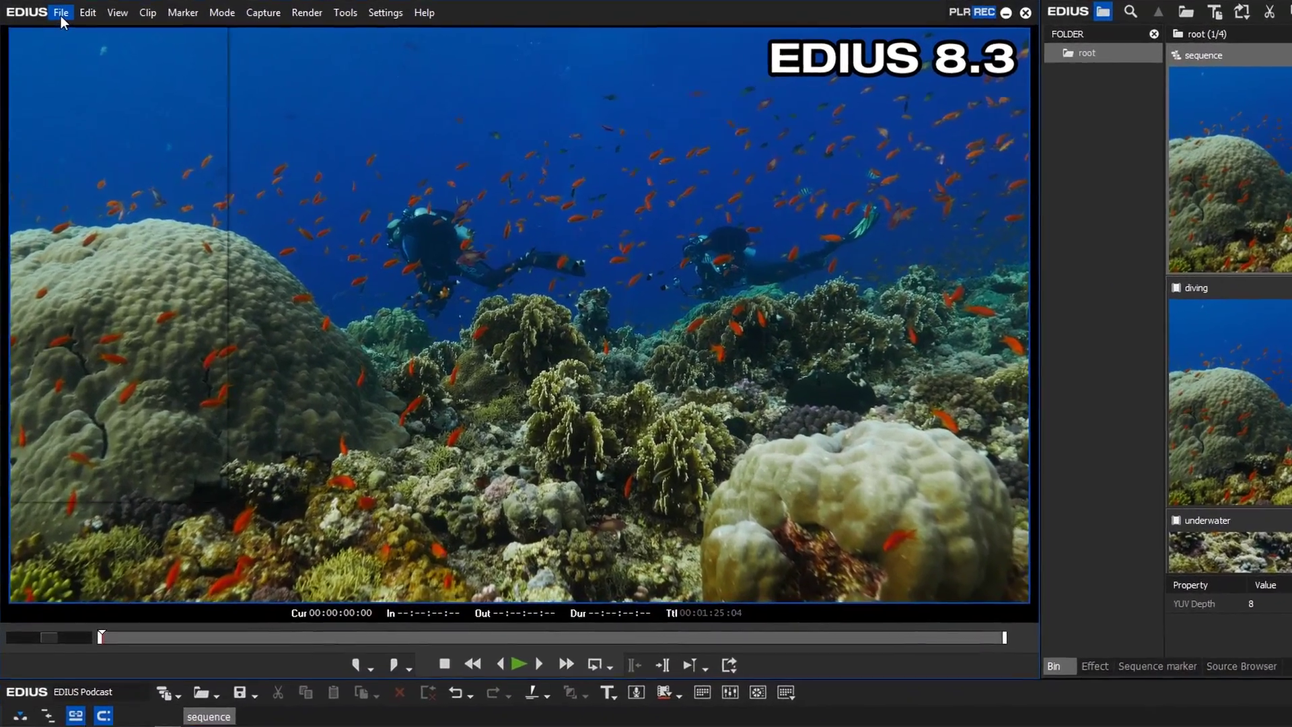
left_click(53, 11)
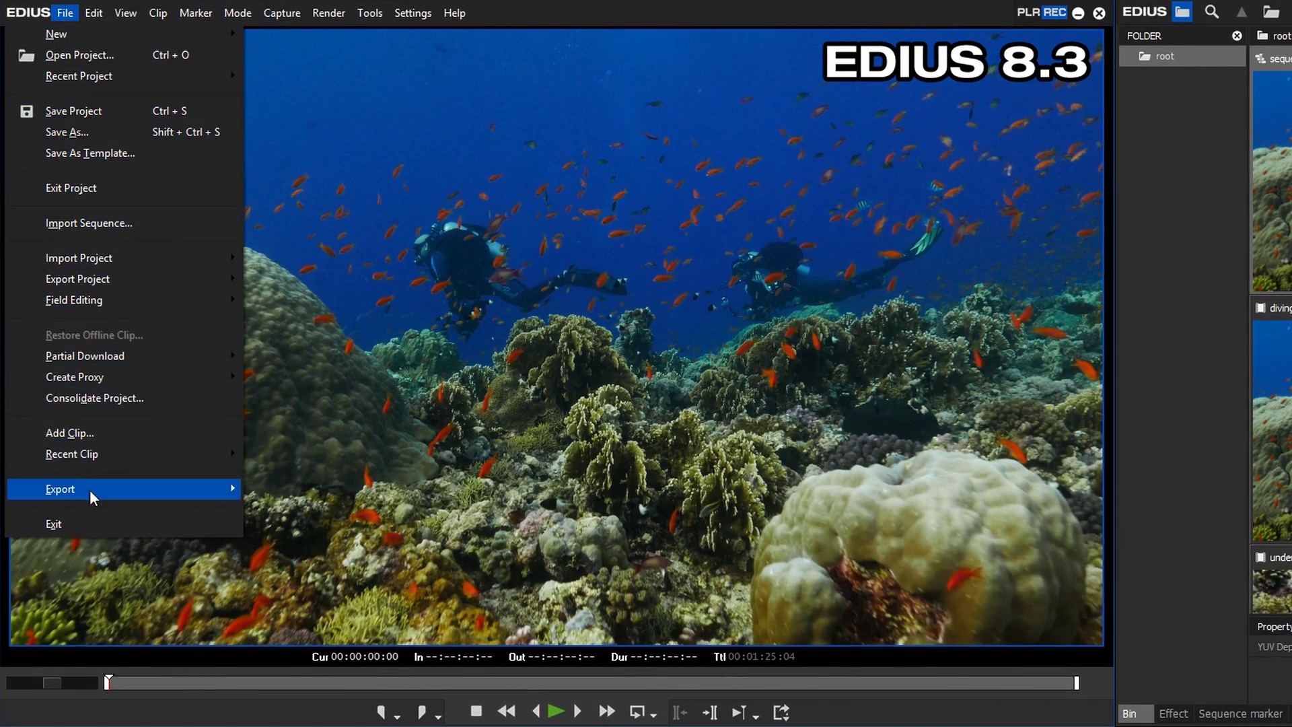
mouse_move(92, 490)
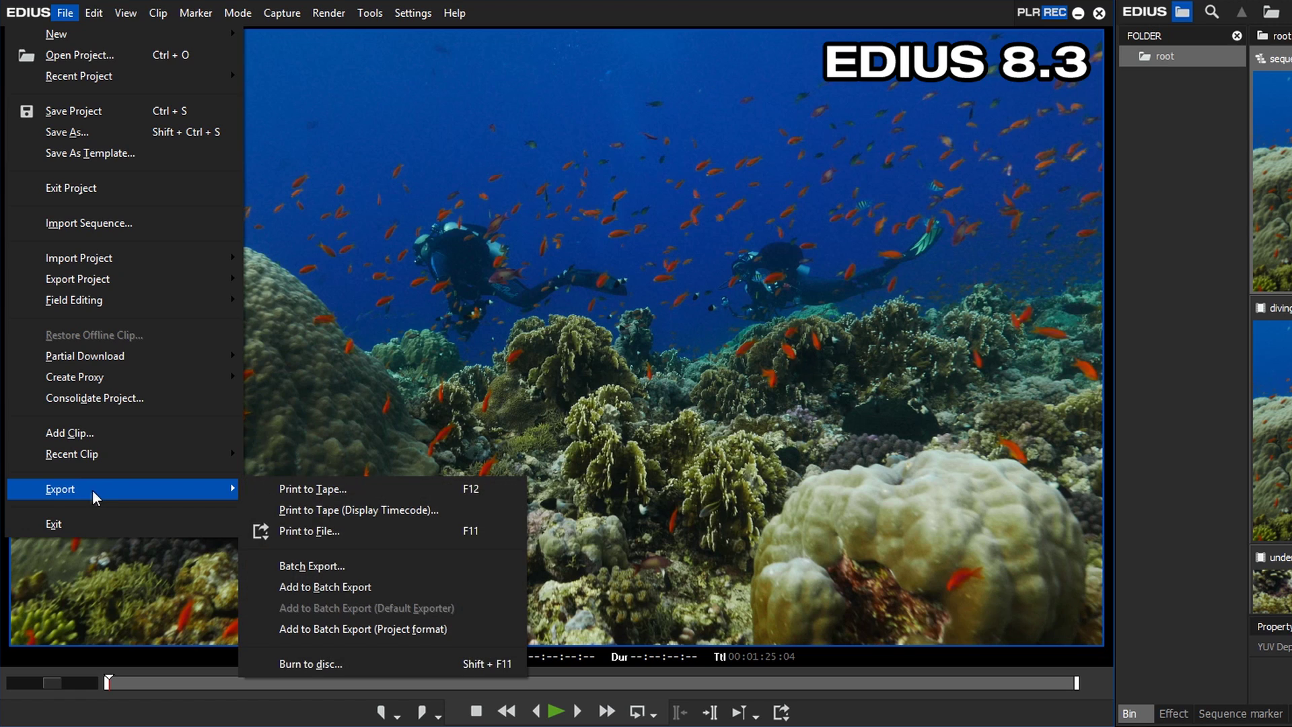
left_click(277, 665)
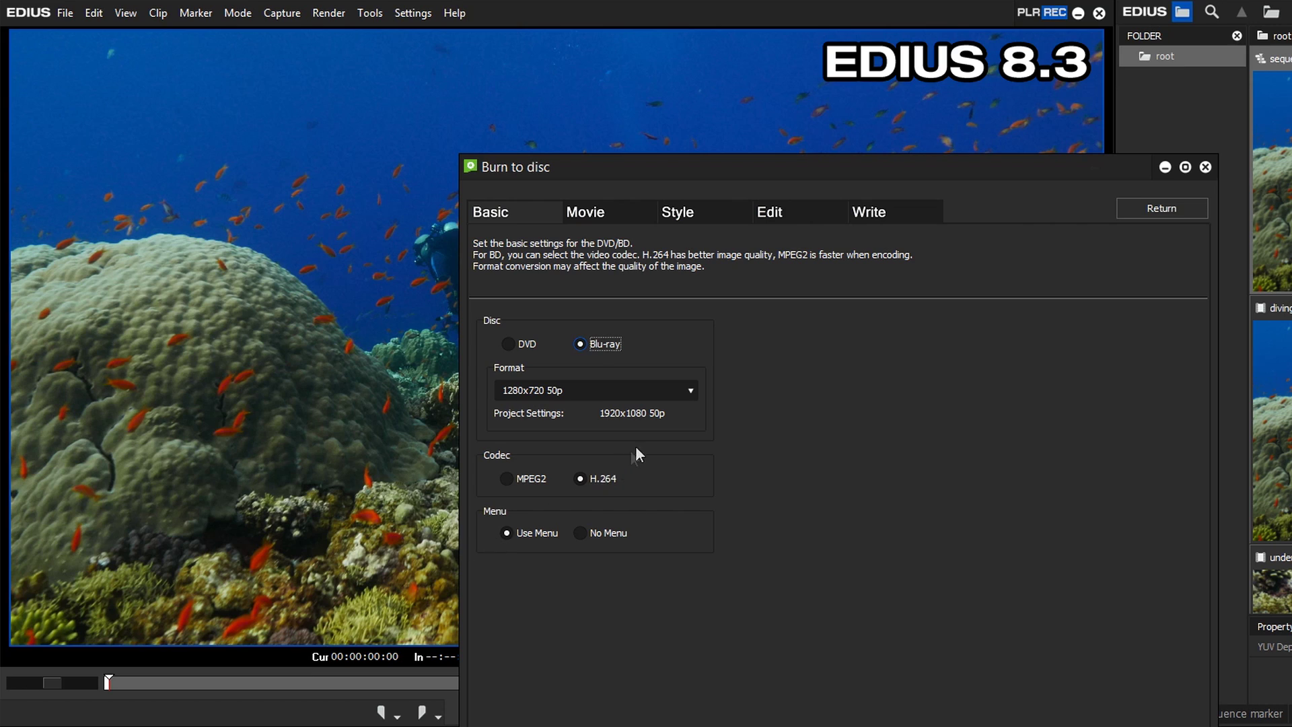
Set the Blu-ray format to 1920x1080 50i, and switch the disc type to DVD
left_click(689, 393)
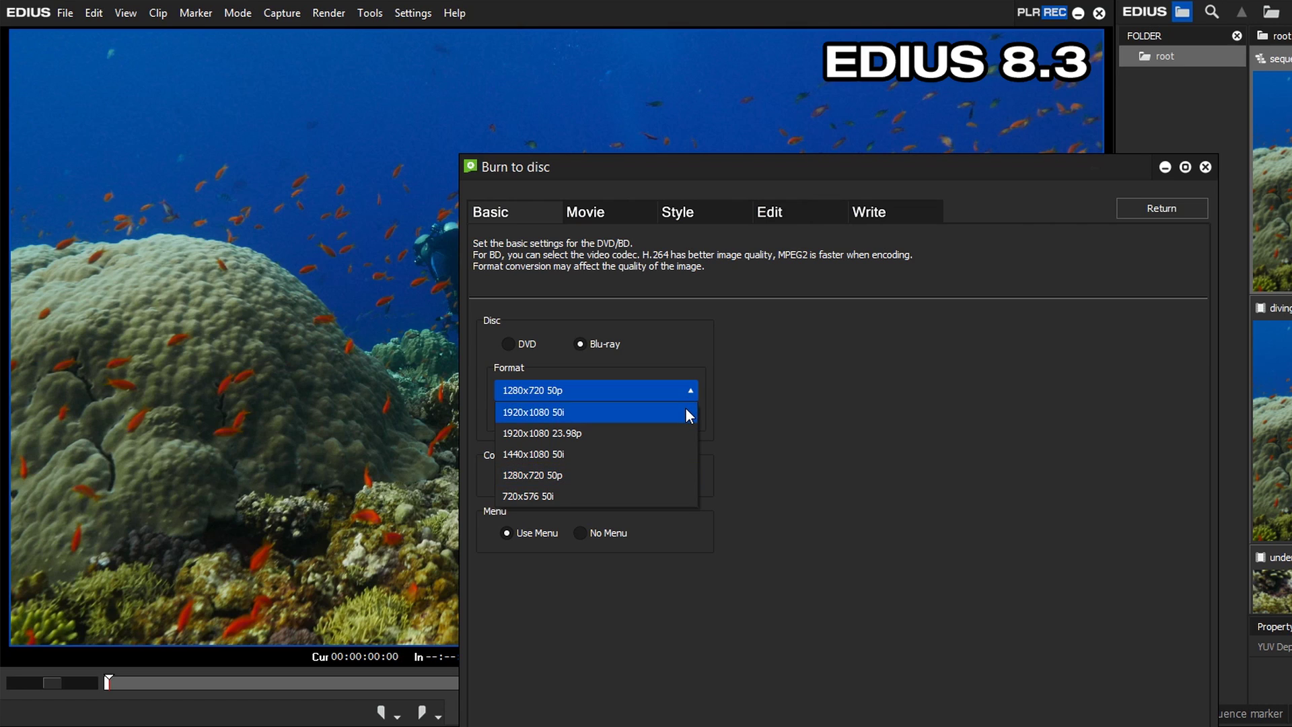
left_click(688, 412)
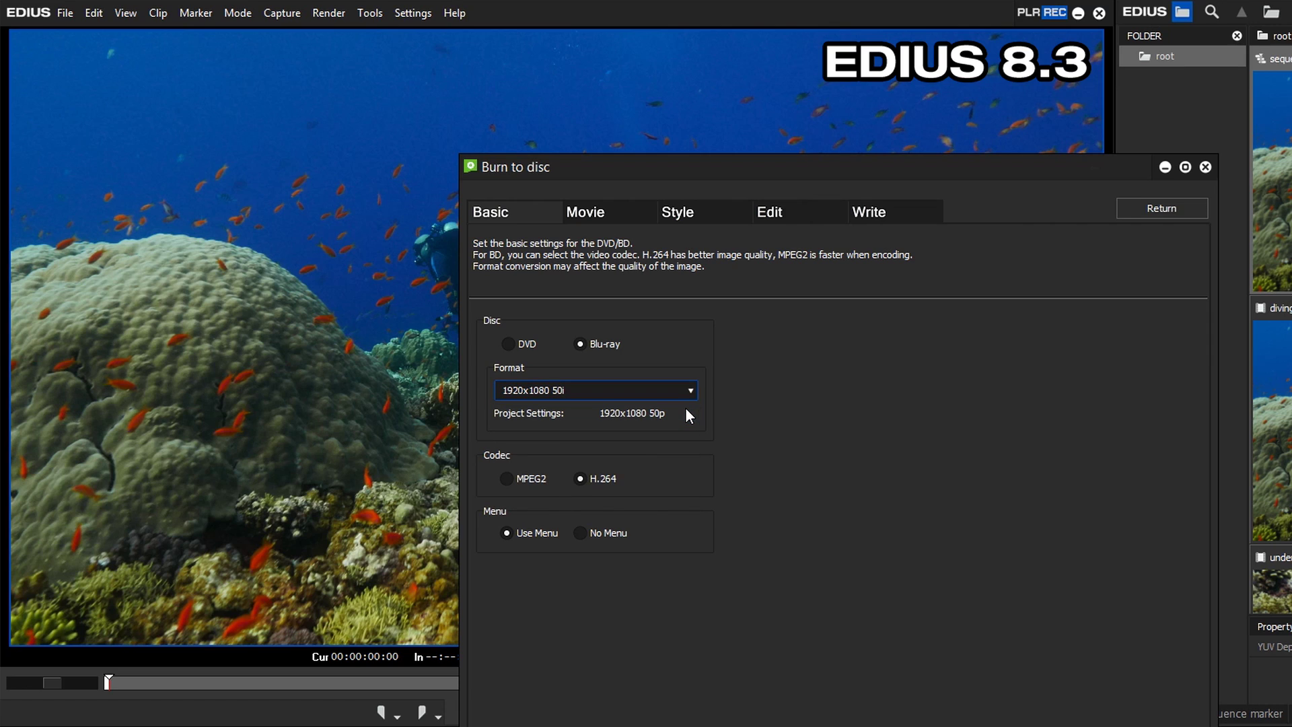
left_click(512, 342)
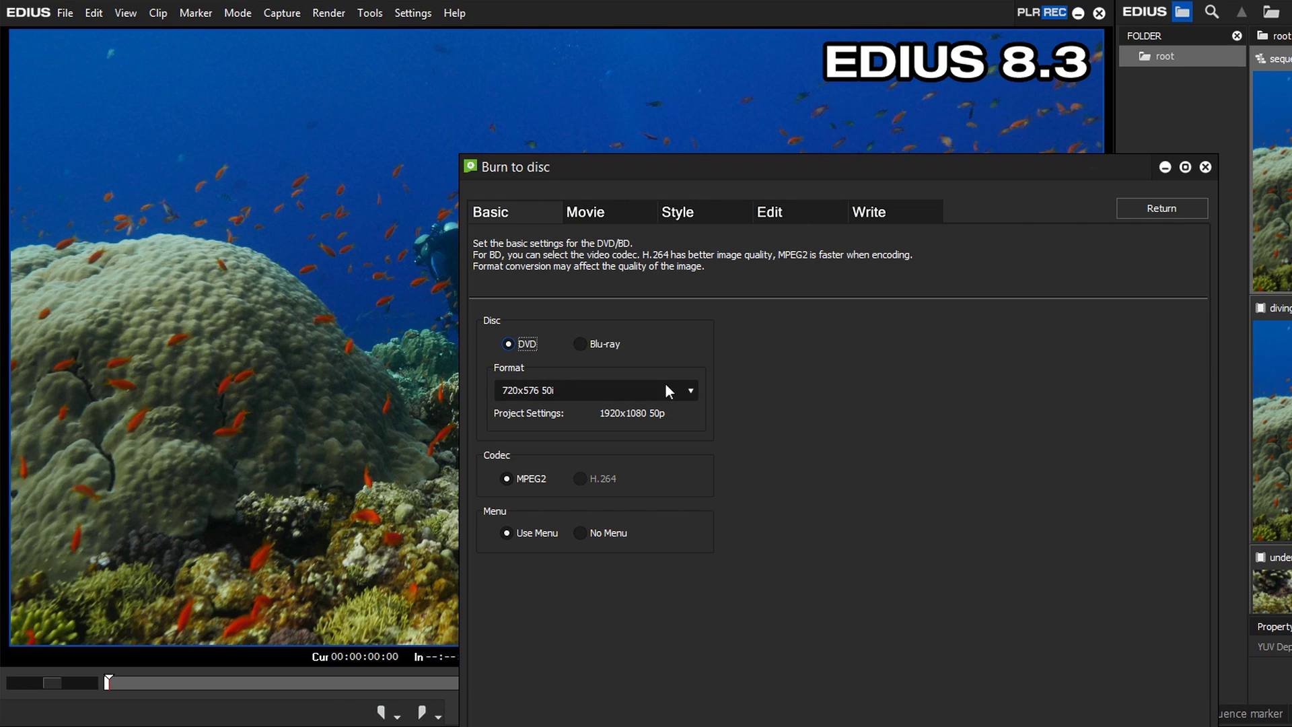
left_click(689, 391)
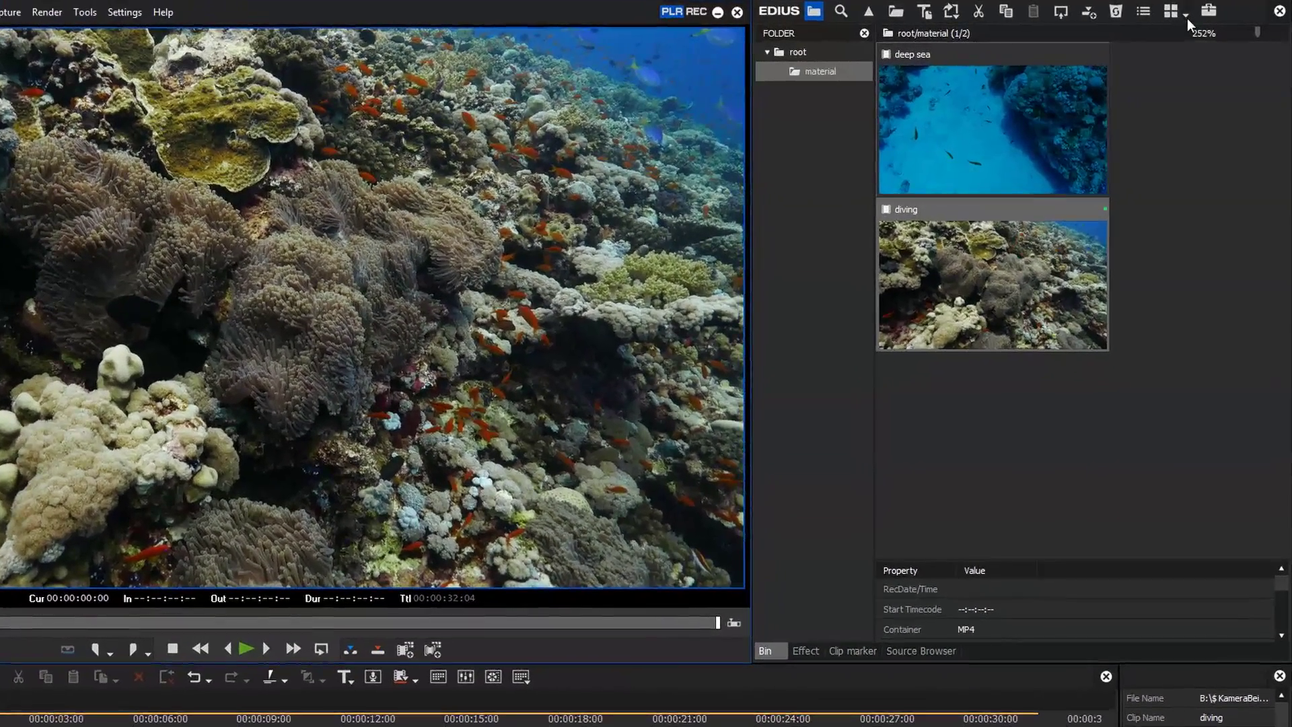
Change the bin's display of the material folder to Tile view
left_click(1204, 13)
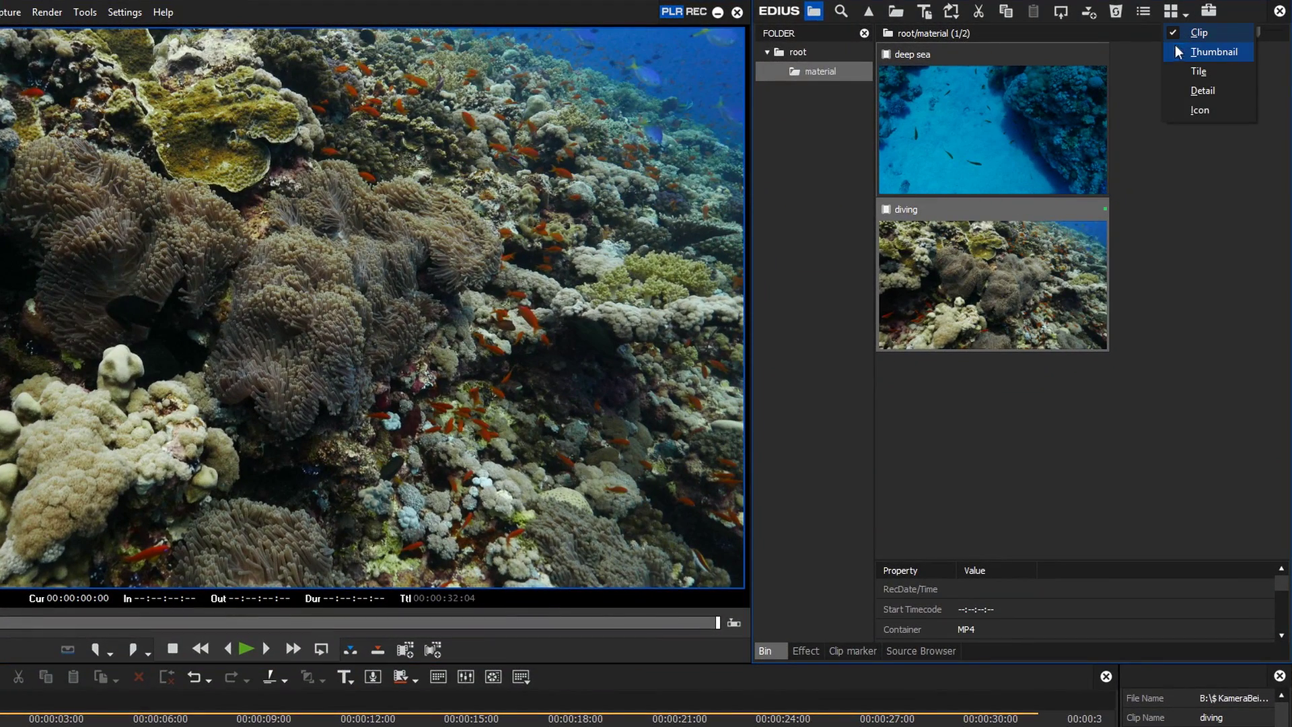
left_click(1169, 71)
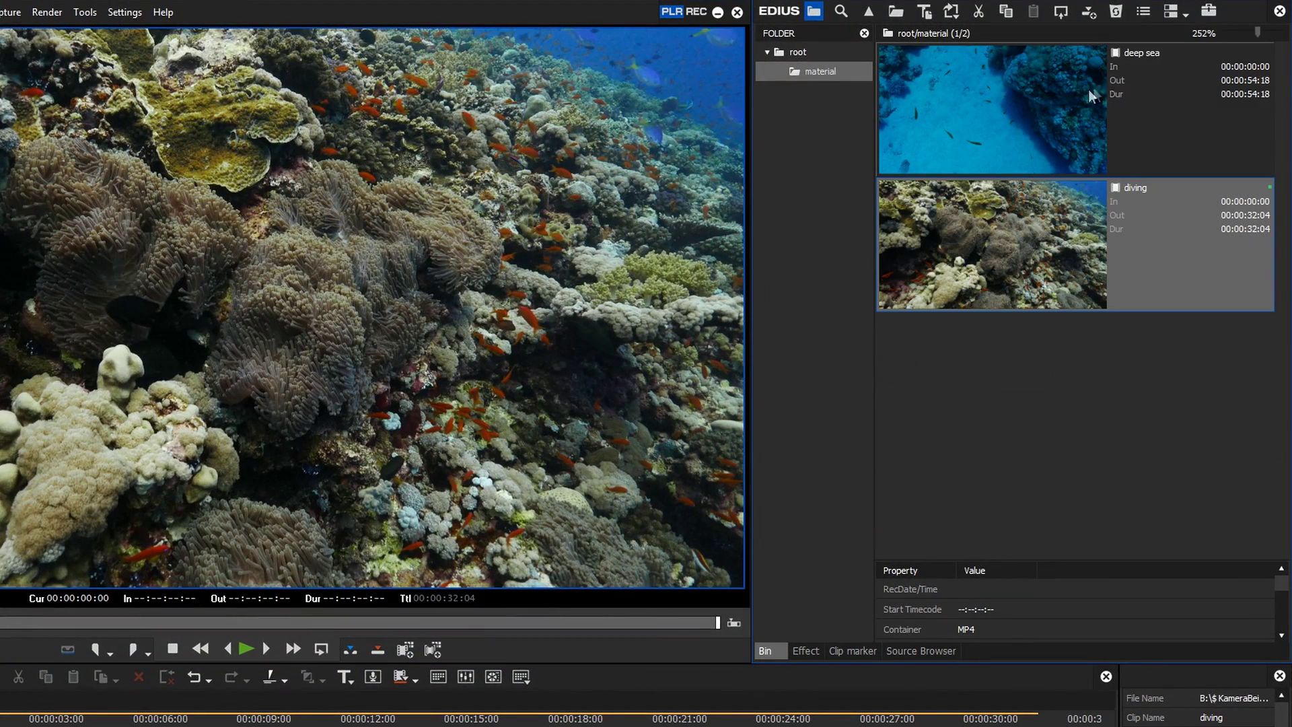
Load the deep sea clip into the player and set its In point at 00:00:00:00
left_click(1026, 103)
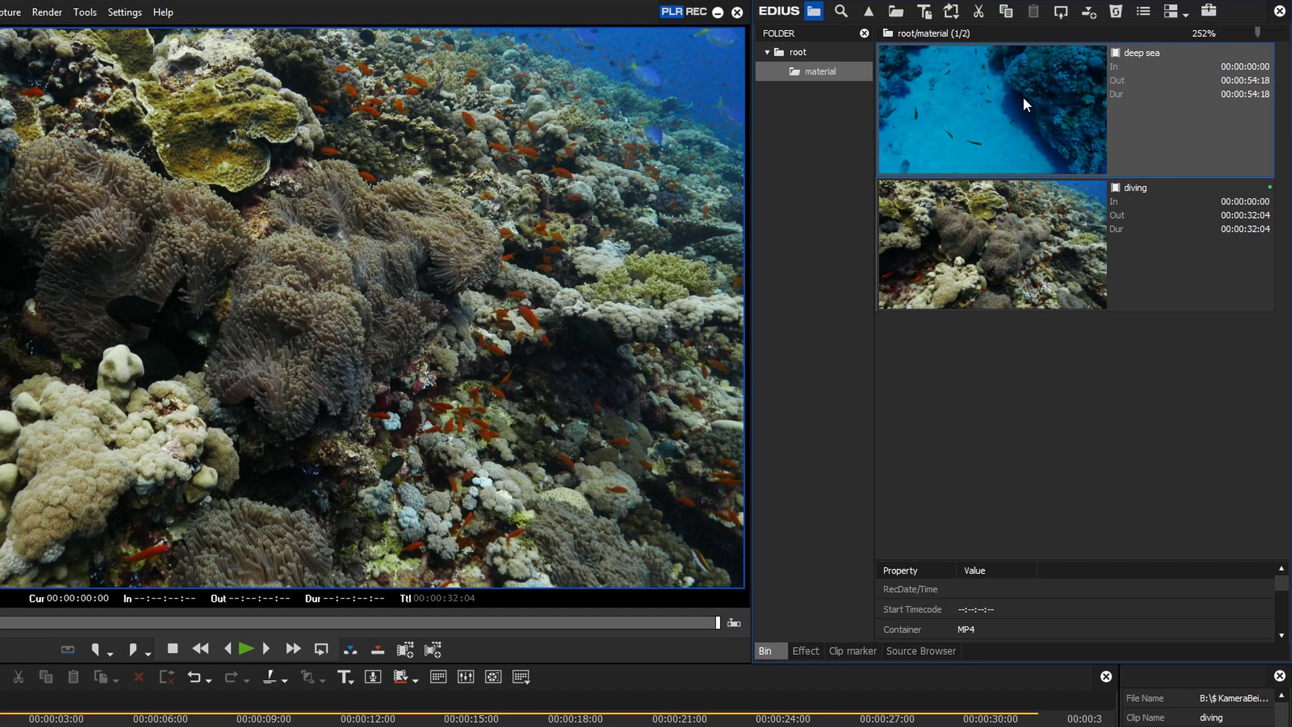
double_click(1023, 96)
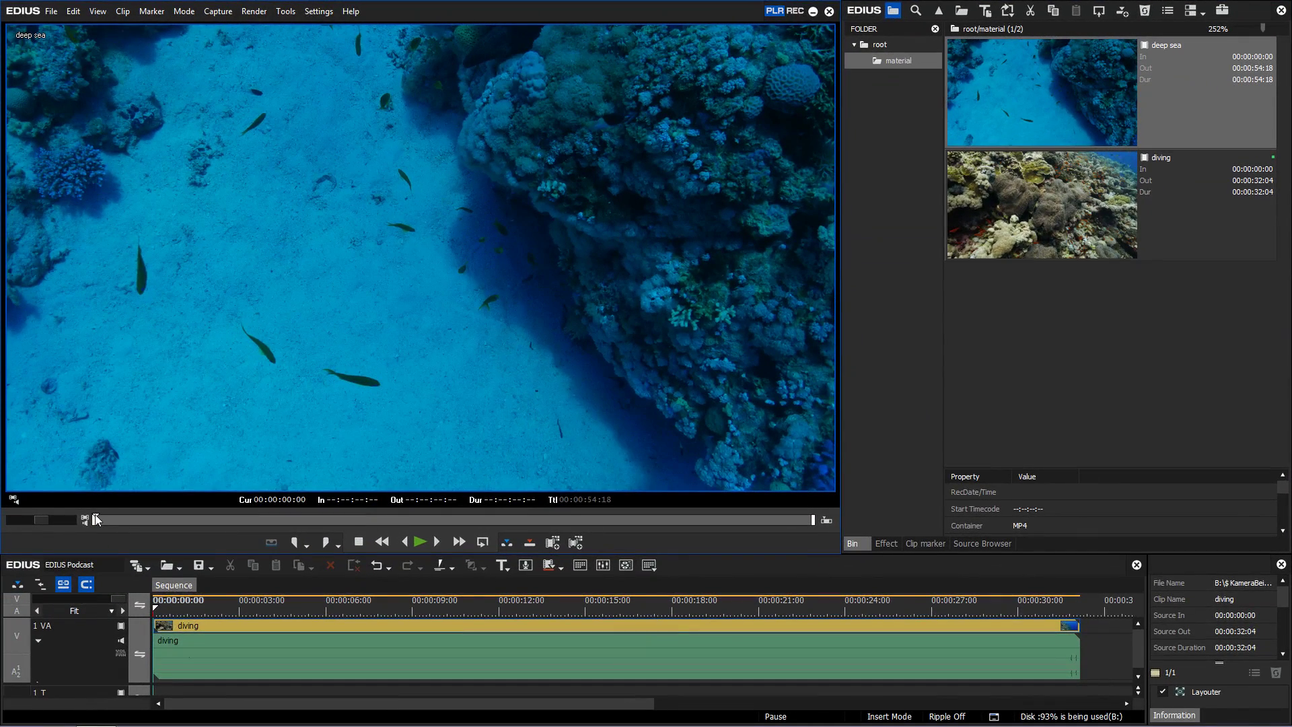
key("i")
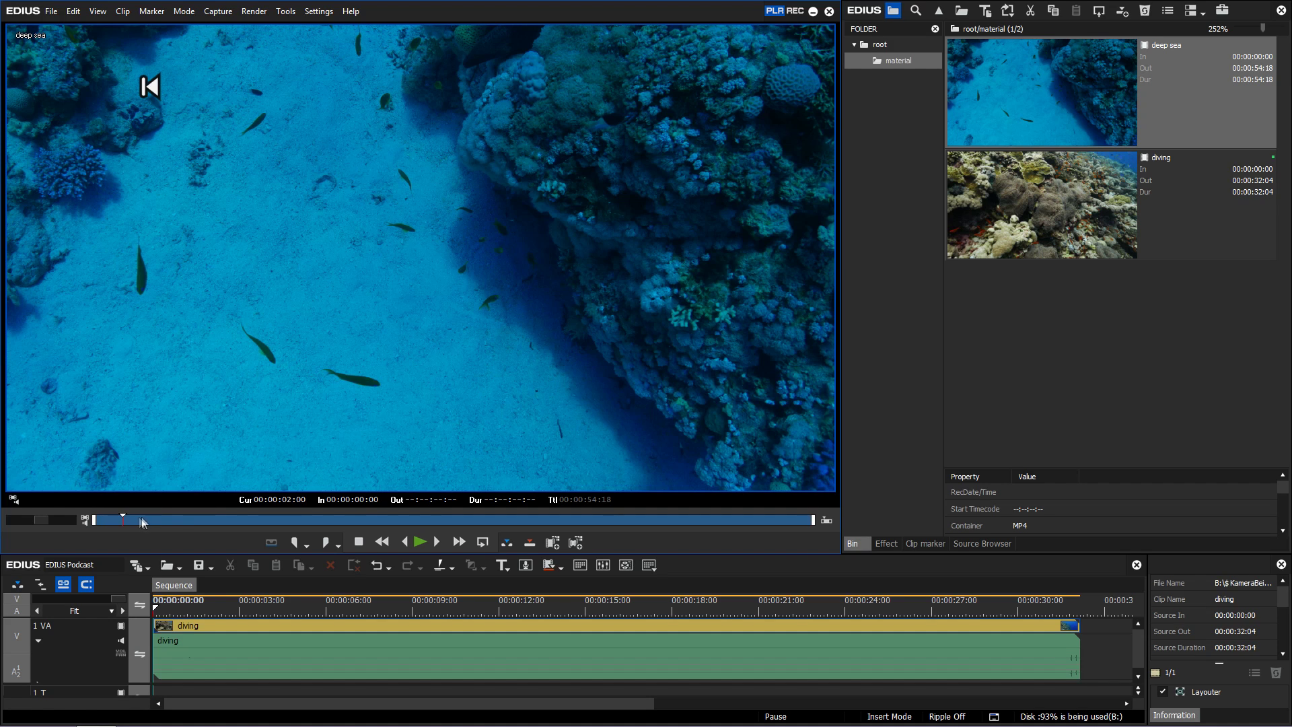
Move the deep sea clip's playback position to 00:00:06:06 and set its Out point there
left_click_drag(144, 517, 177, 517)
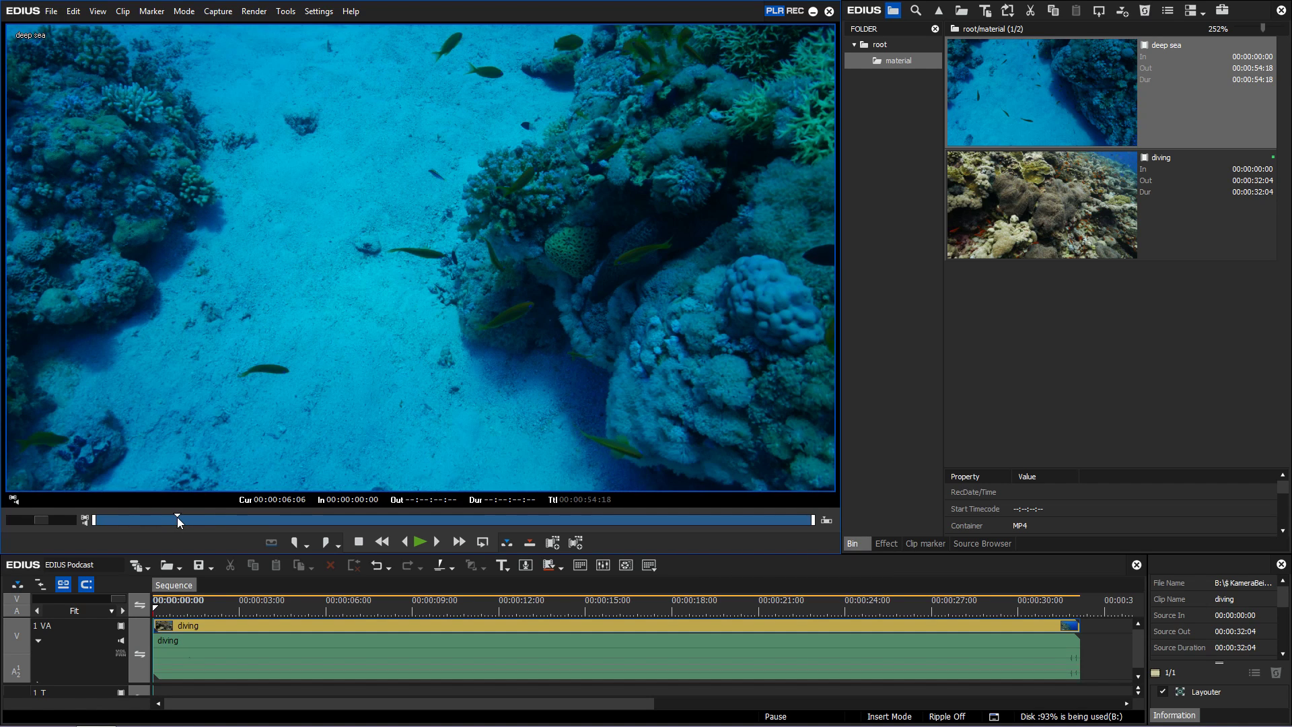
key("o")
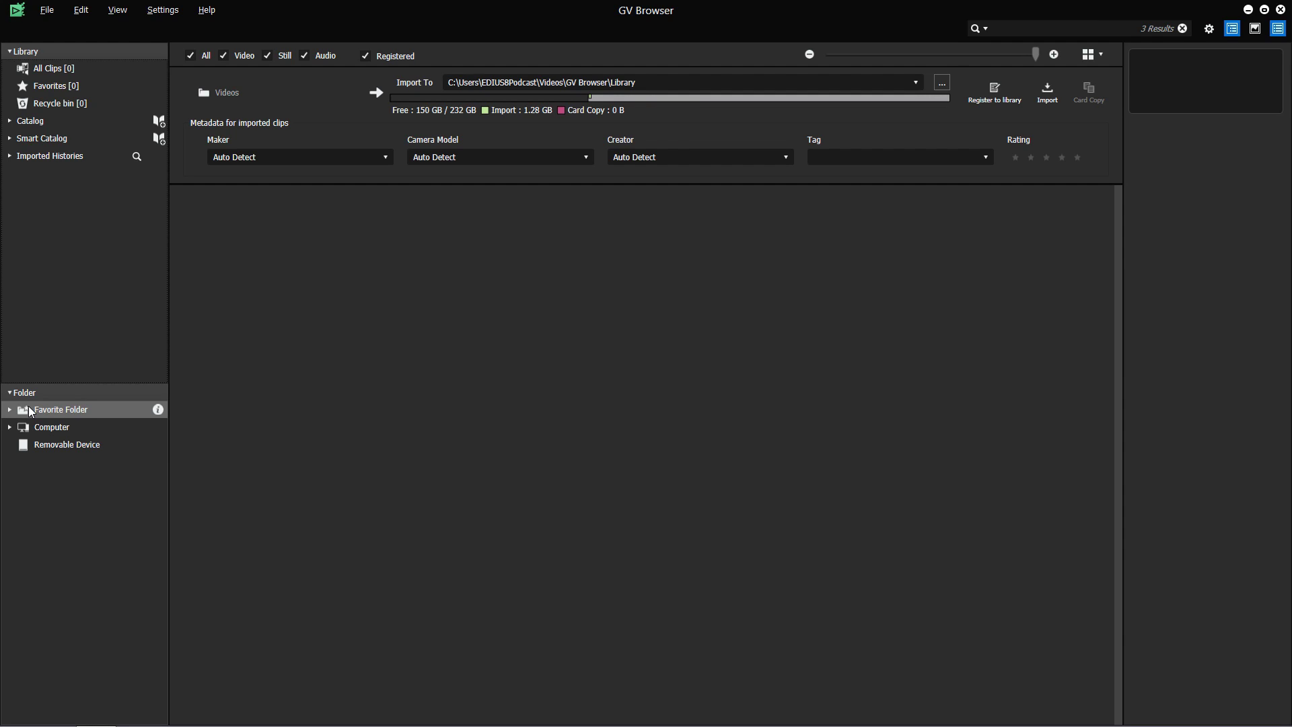
In GV Browser, open the Videos favorite folder and register the deep sea clip to the library
left_click(30, 412)
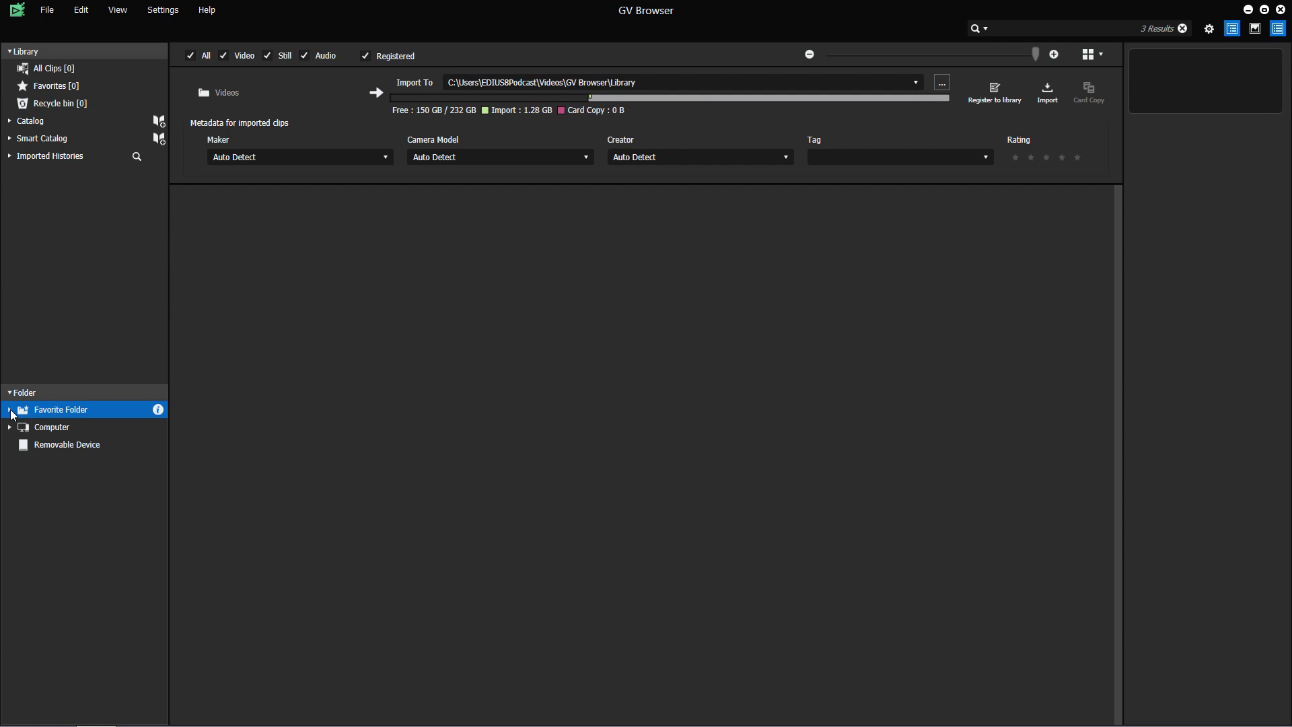
left_click(10, 410)
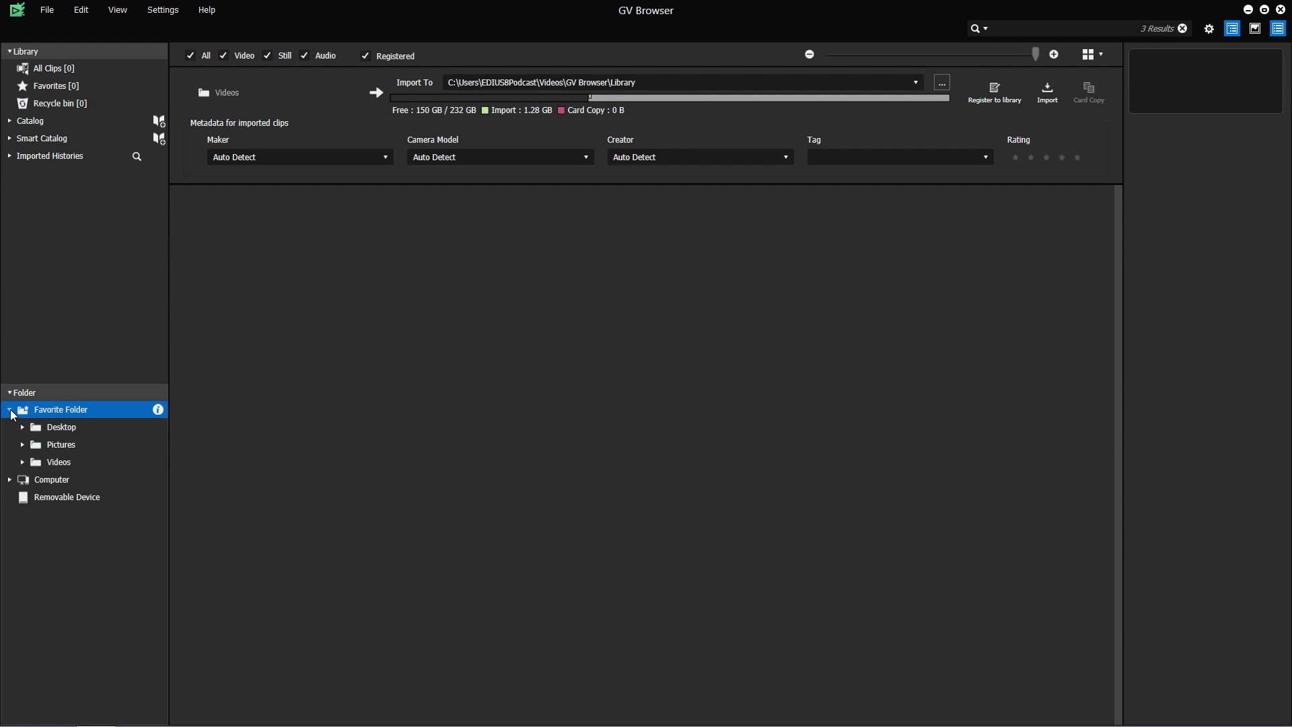
left_click(38, 463)
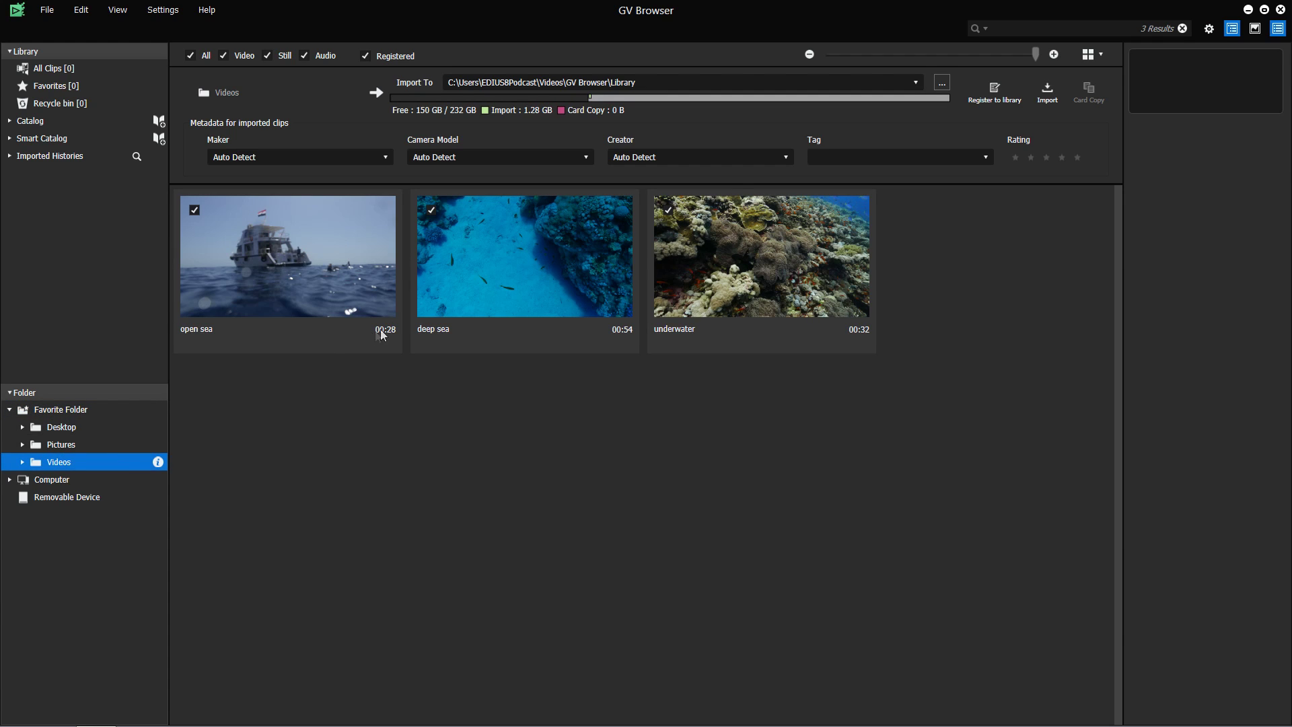
right_click(450, 307)
left_click(454, 318)
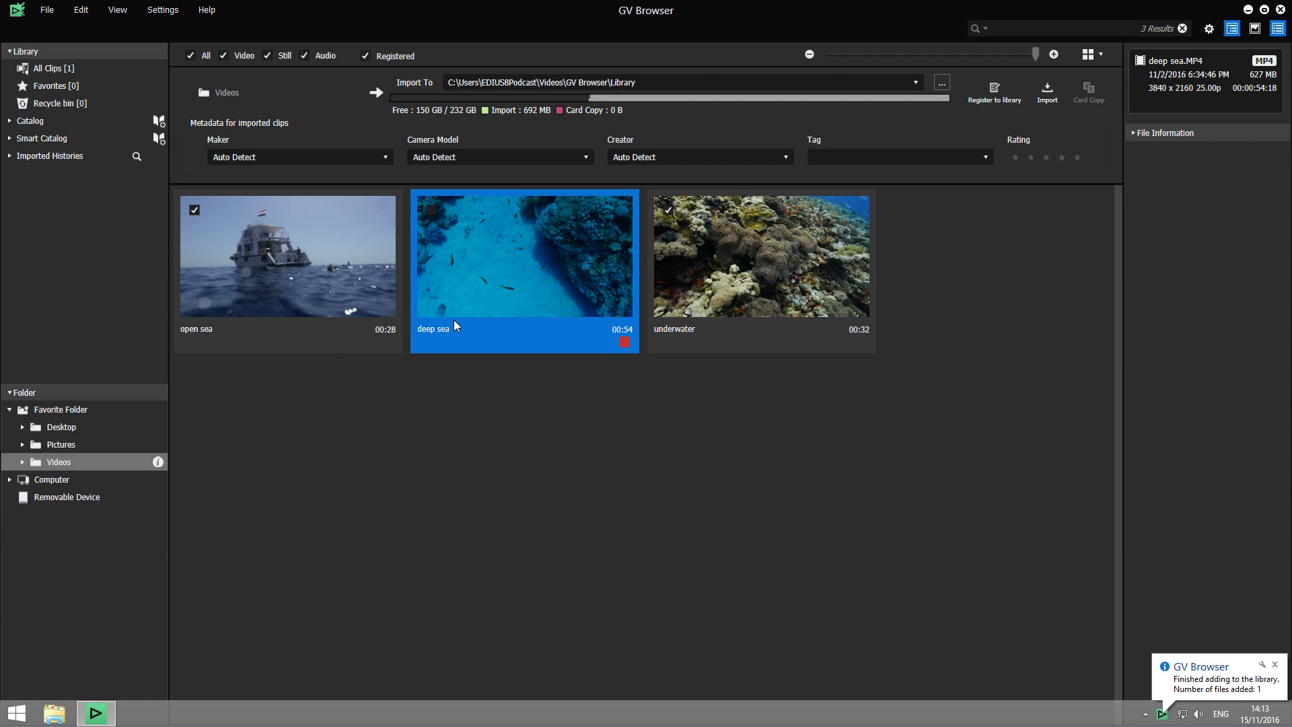
Preview the deep sea clip from All Clips and capture snapshots at 00.00.04.05, 00.00.18.05 and 00.00.31.23
left_click(122, 69)
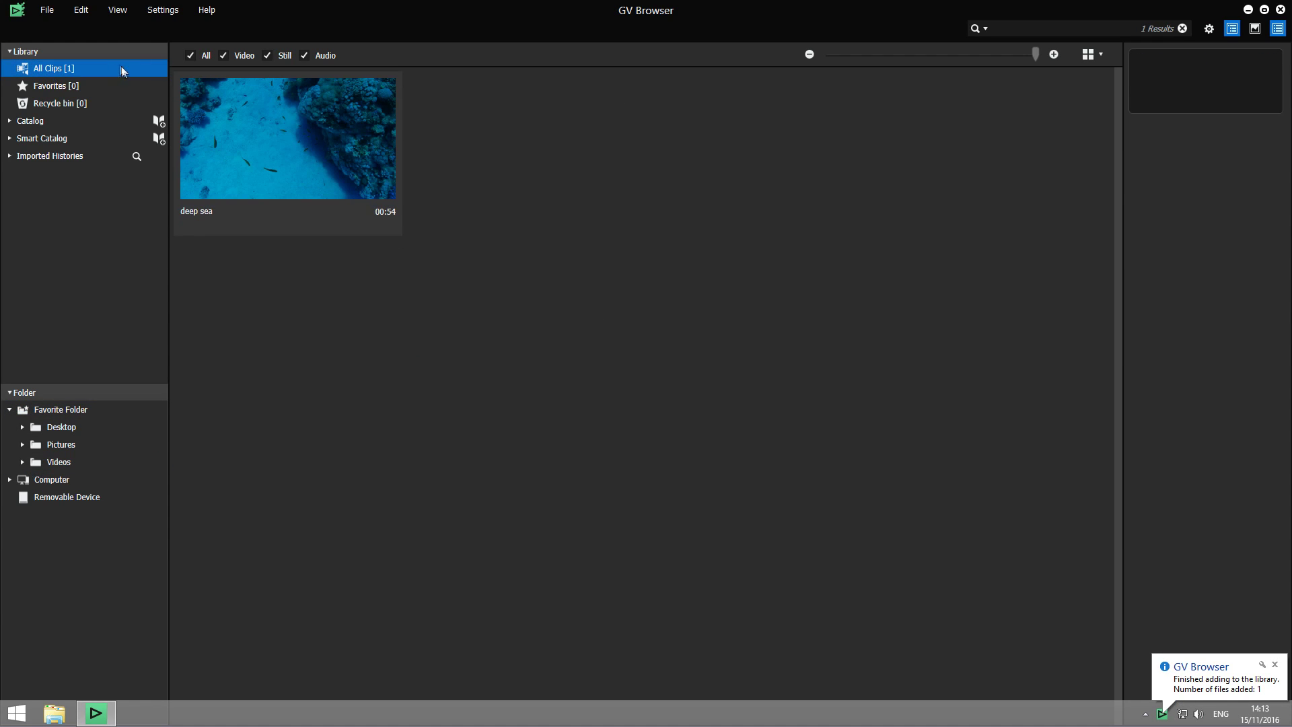
double_click(254, 154)
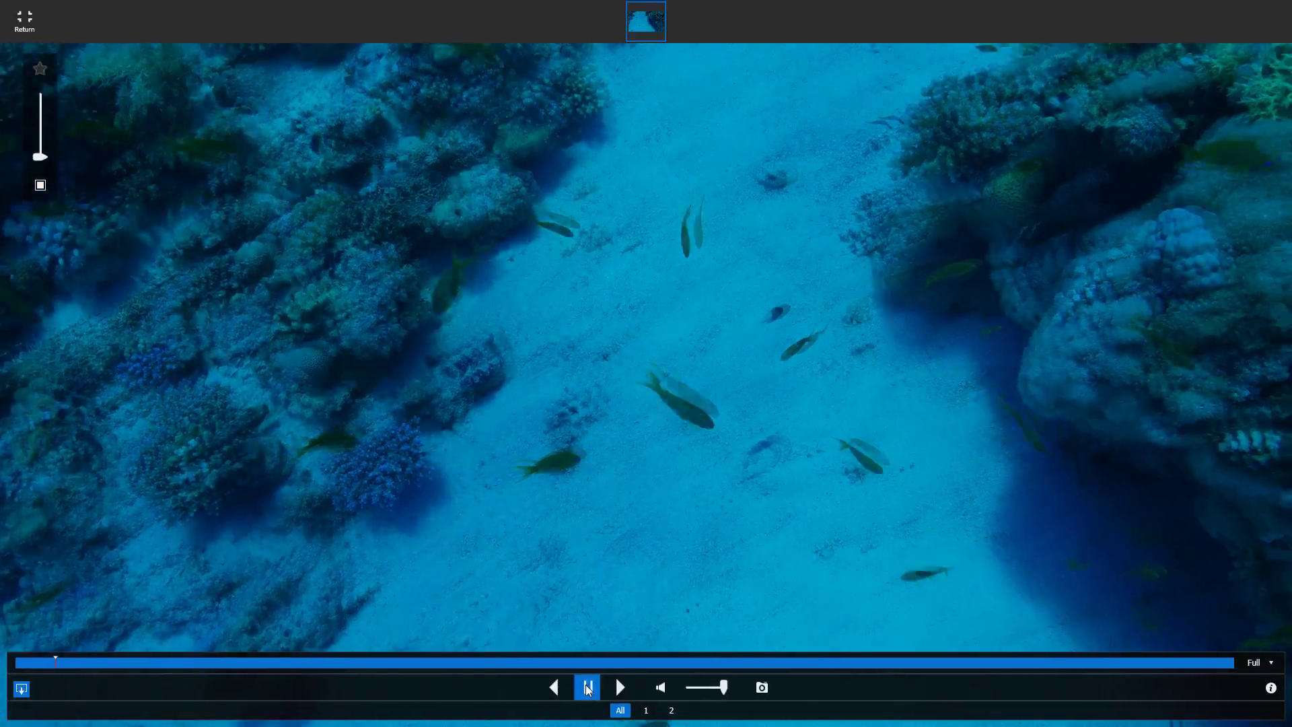
left_click(588, 687)
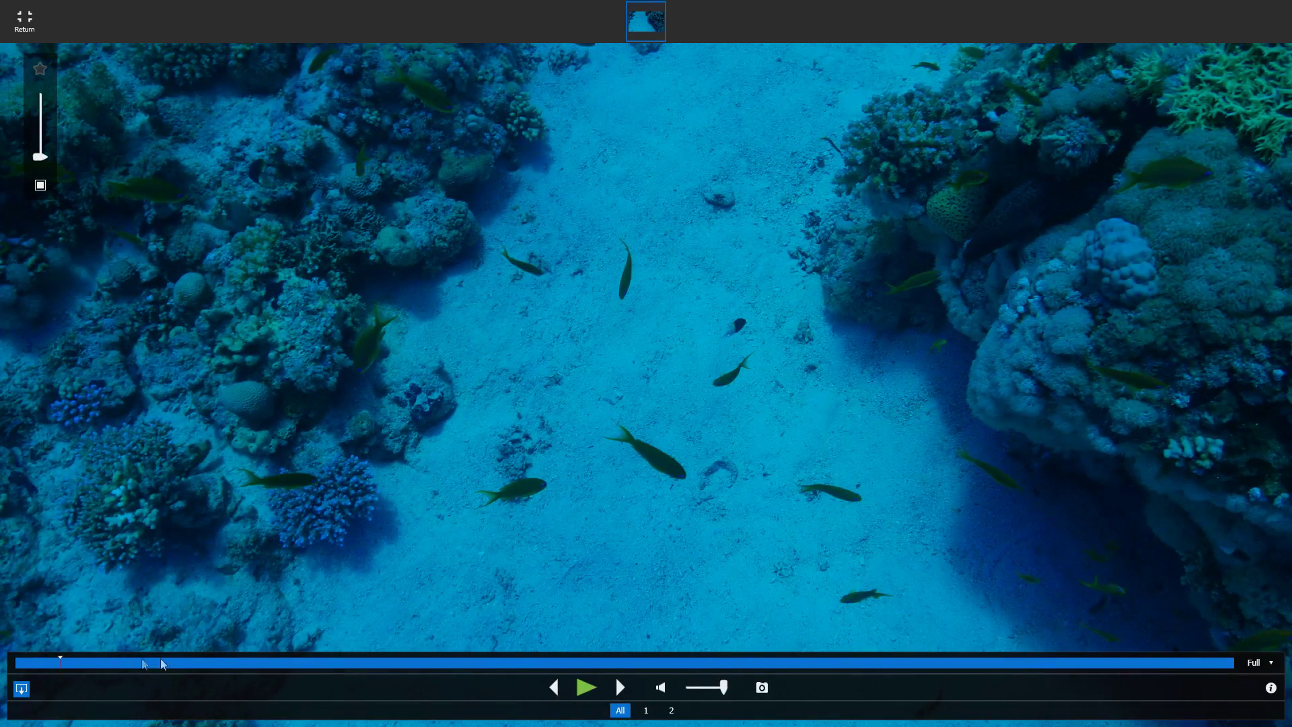
left_click_drag(62, 663, 108, 663)
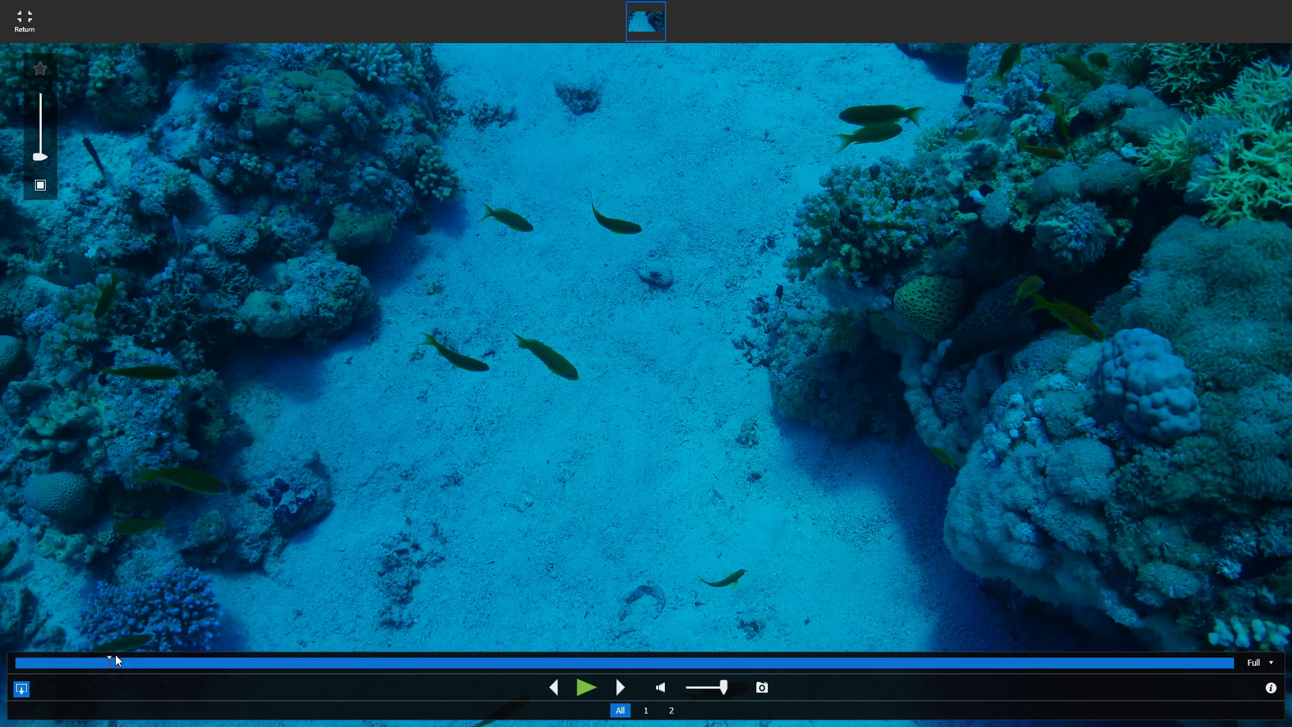
left_click_drag(116, 661, 727, 666)
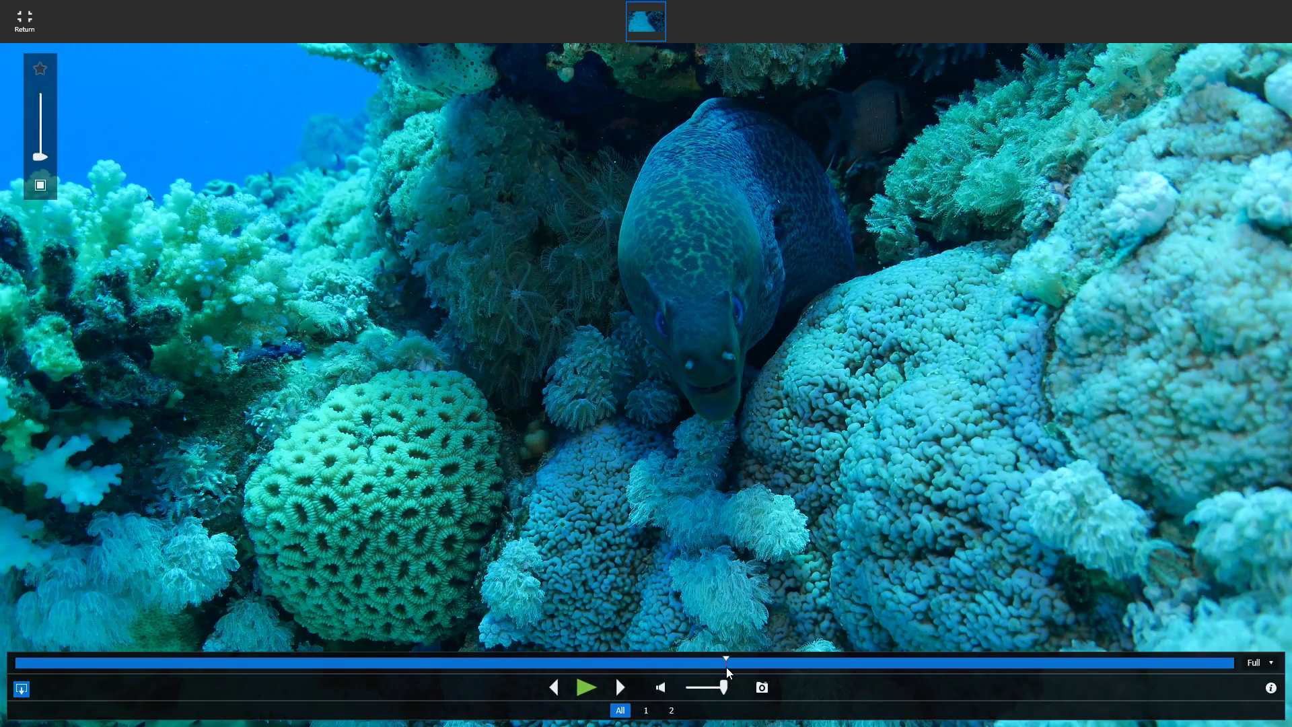
Return to the library and select each deep sea snapshot image in turn to review it
left_click(26, 20)
left_click(446, 171)
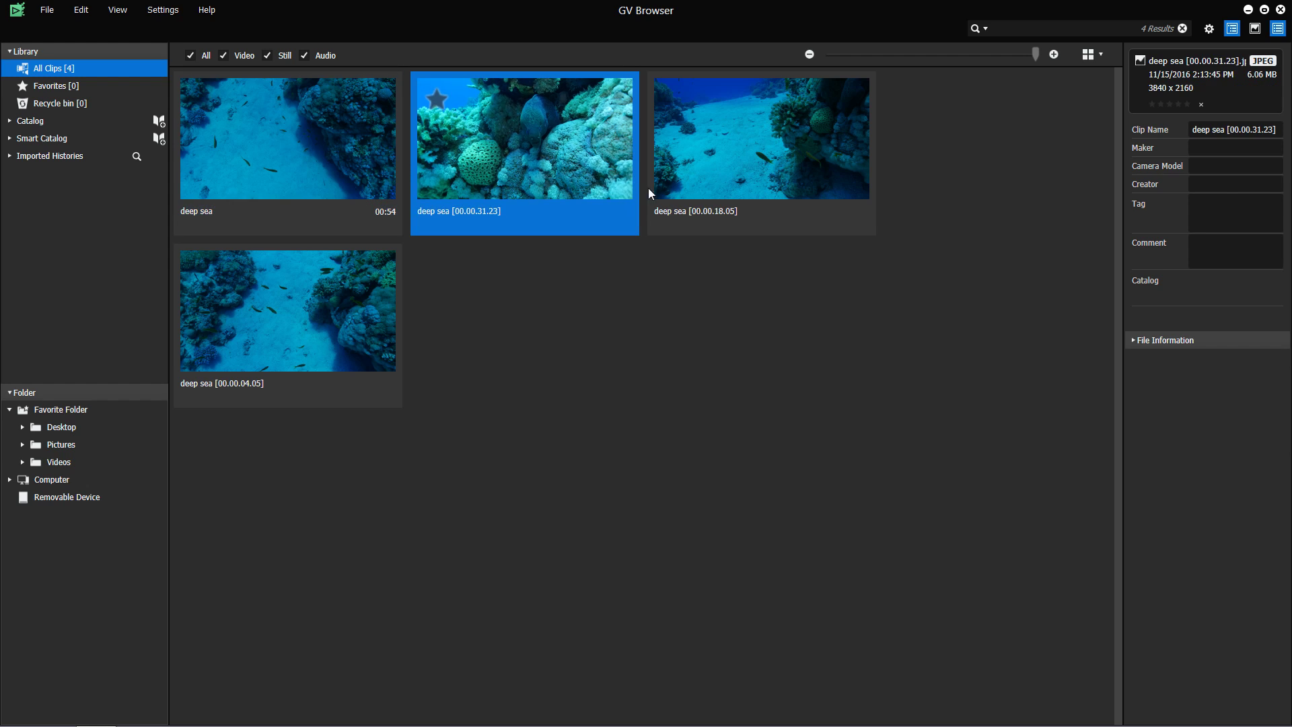
left_click(654, 192)
left_click(388, 345)
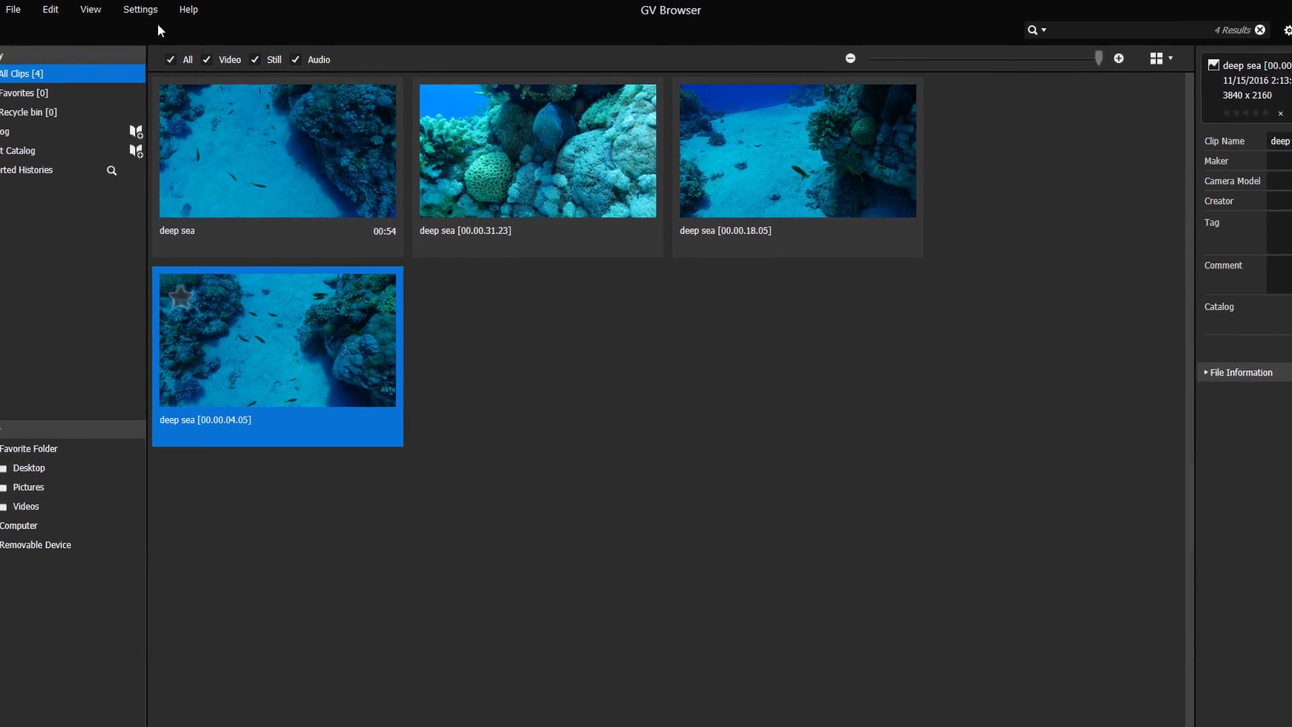
Open the GV Browser import settings and start browsing for the snapshot destination folder
left_click(140, 9)
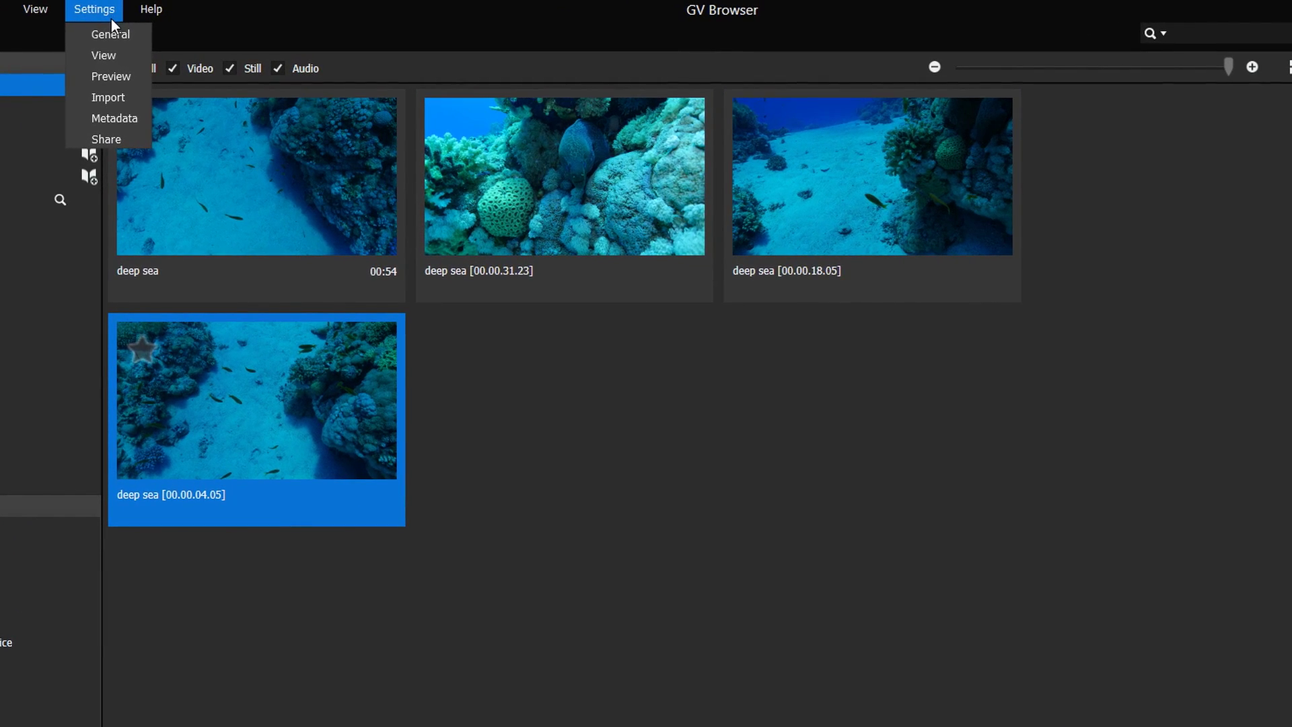
left_click(152, 68)
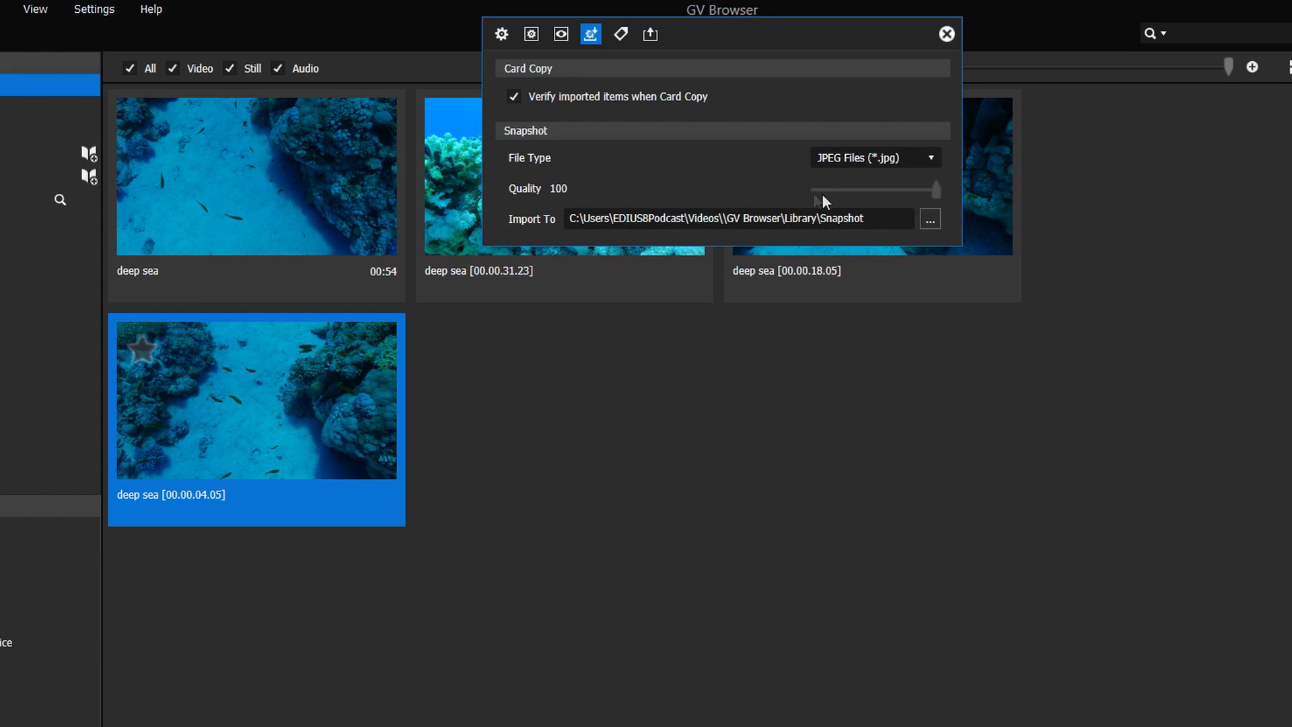
left_click(930, 219)
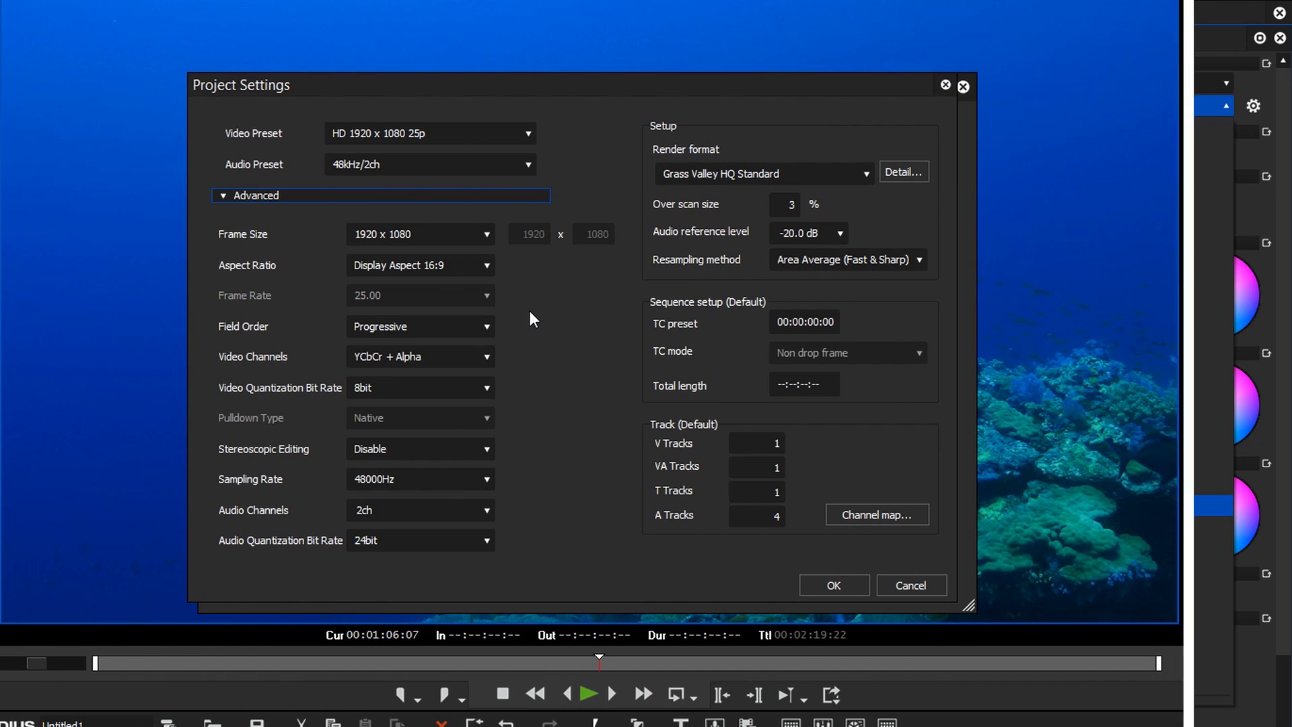
Switch to the EDIUS project settings and show the available audio channel counts
left_click(485, 506)
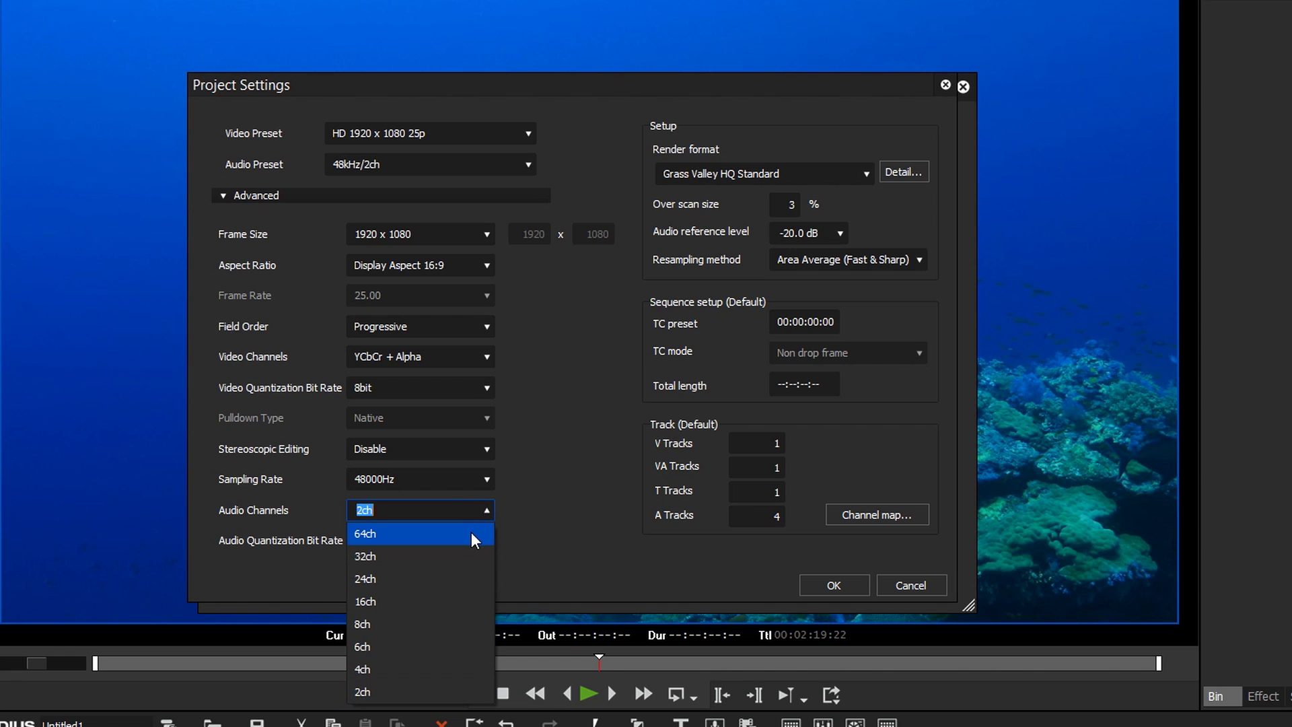